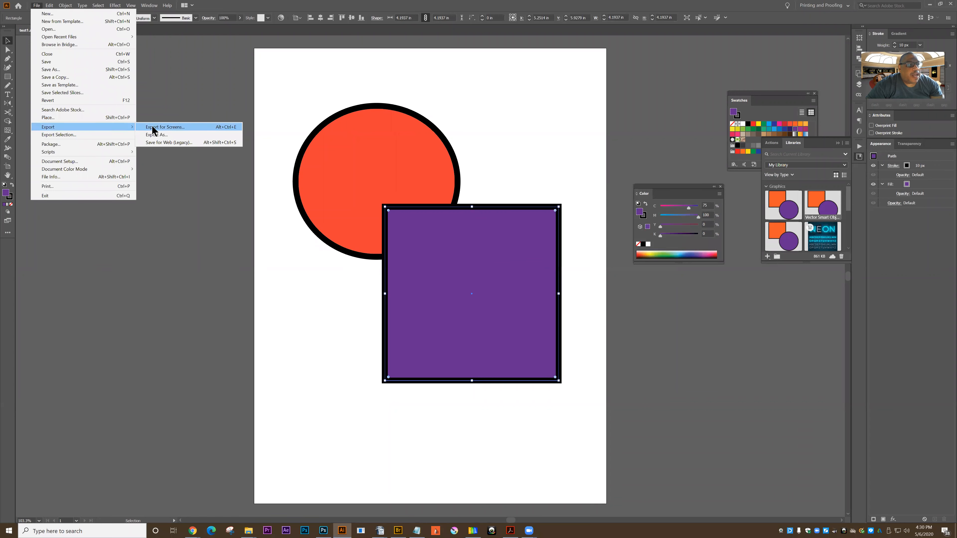
Export the full document for screens as a PNG at 100 px scale, replacing the existing test1.png.
{"action": "left_click", "coordinate": [152, 127]}
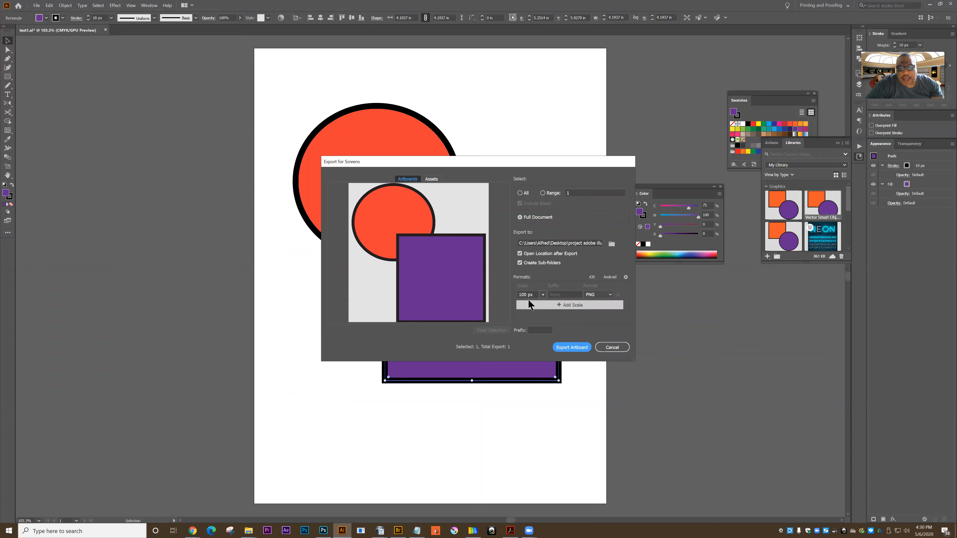
{"action": "left_click", "coordinate": [613, 296]}
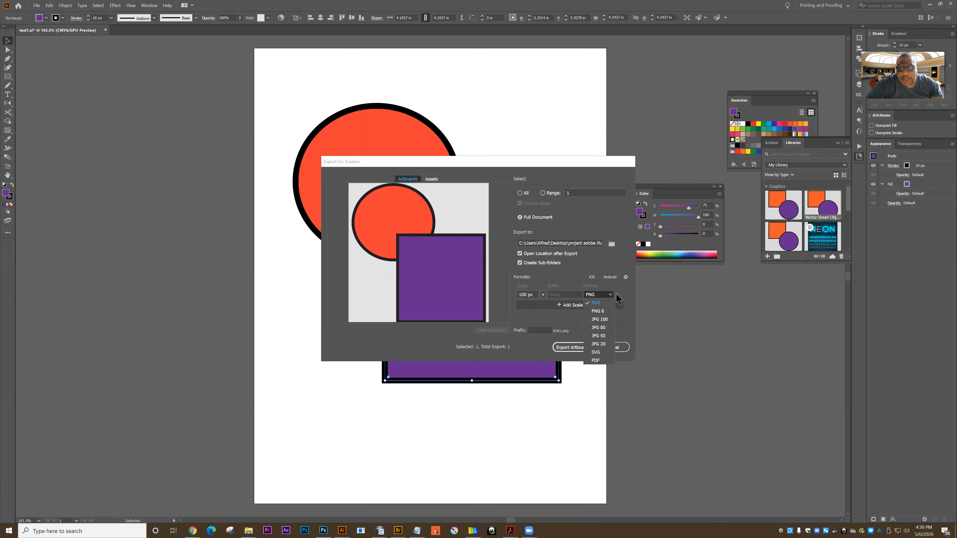
{"action": "left_click", "coordinate": [617, 299]}
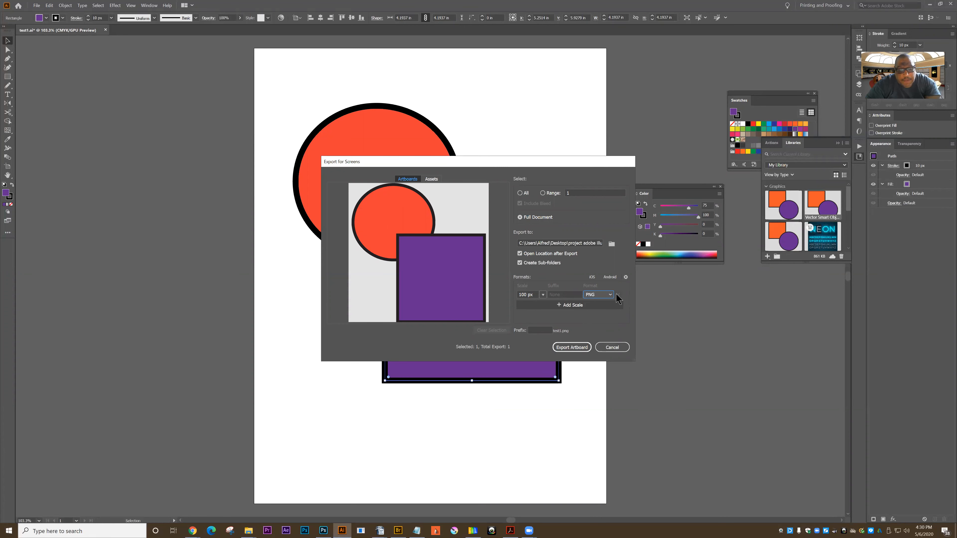
{"action": "left_click", "coordinate": [569, 345]}
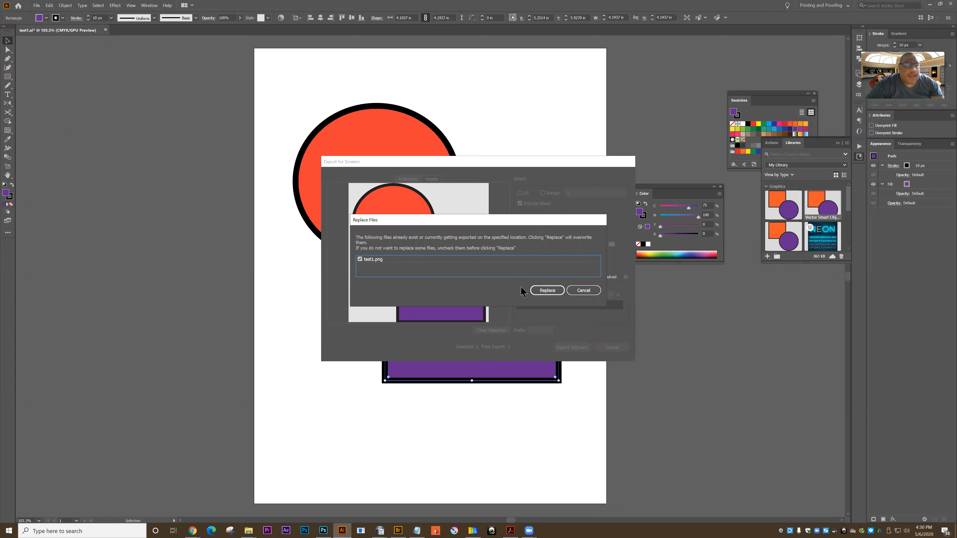
{"action": "left_click", "coordinate": [547, 291]}
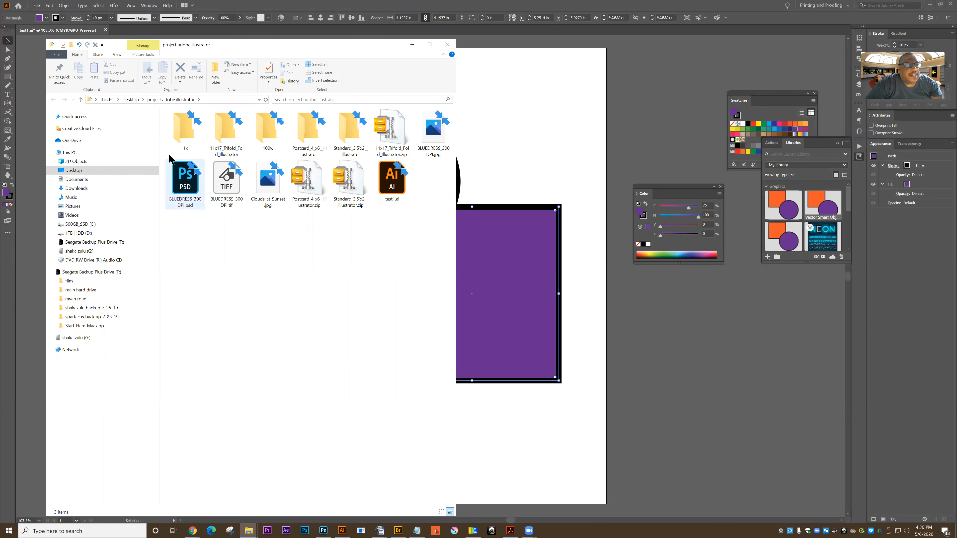
View the exported test1.png in the 1x folder, close the image and return to the artwork.
{"action": "double_click", "coordinate": [183, 124]}
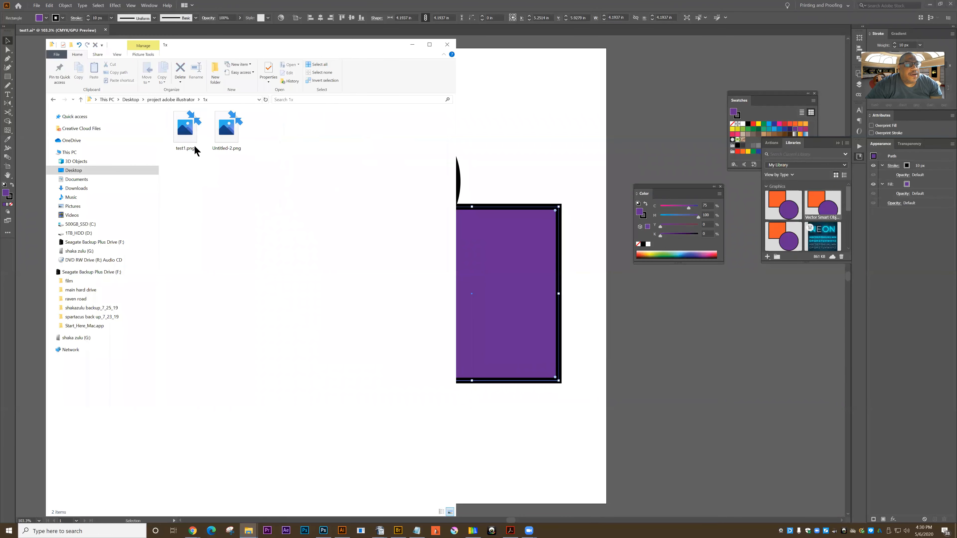
{"action": "double_click", "coordinate": [186, 130]}
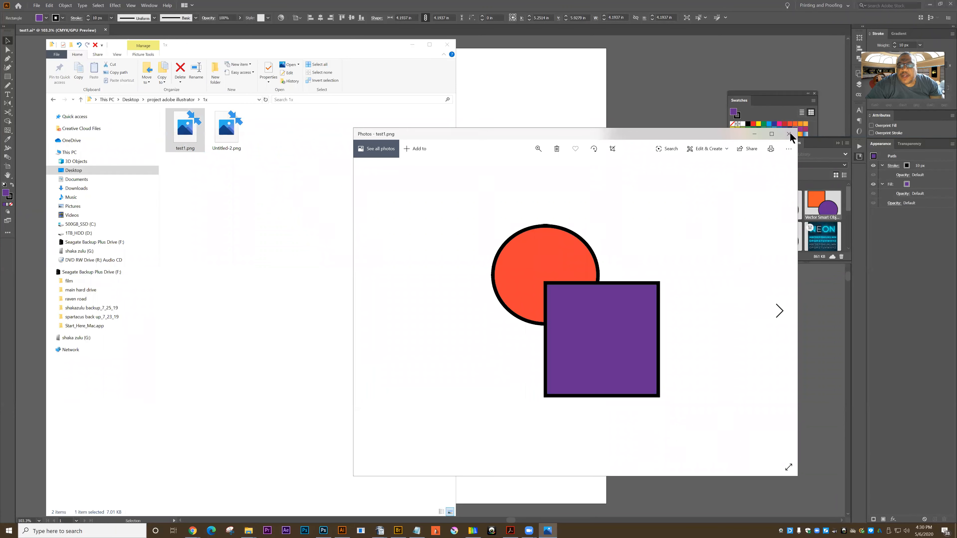
{"action": "left_click", "coordinate": [789, 136]}
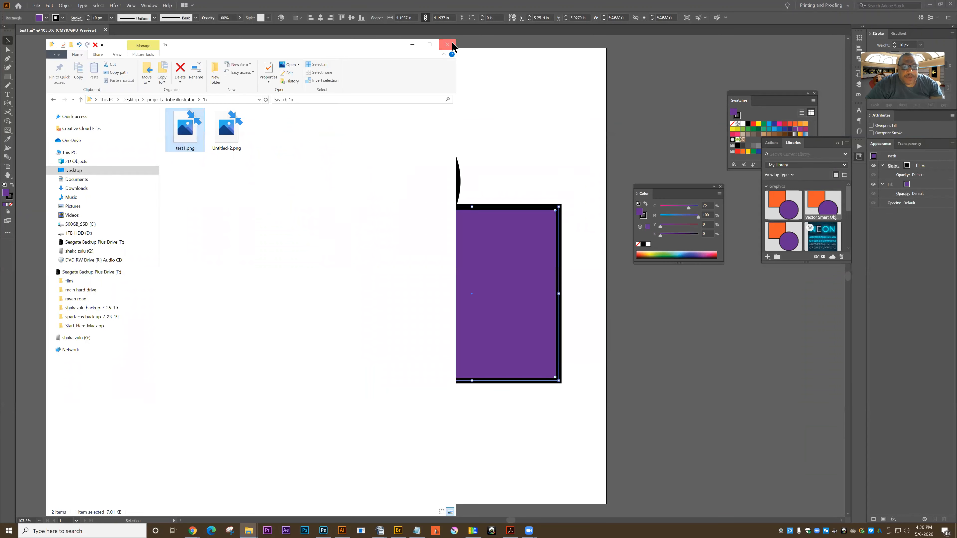
{"action": "left_click", "coordinate": [470, 270]}
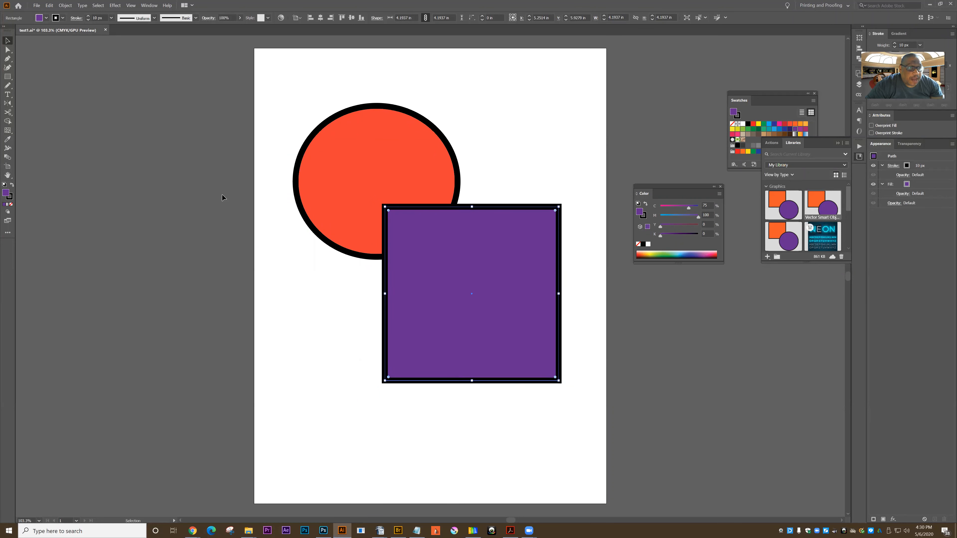
Set up a Save for Web export of the artwork with the PNG-24 preset and transparency turned off.
{"action": "left_click", "coordinate": [36, 5]}
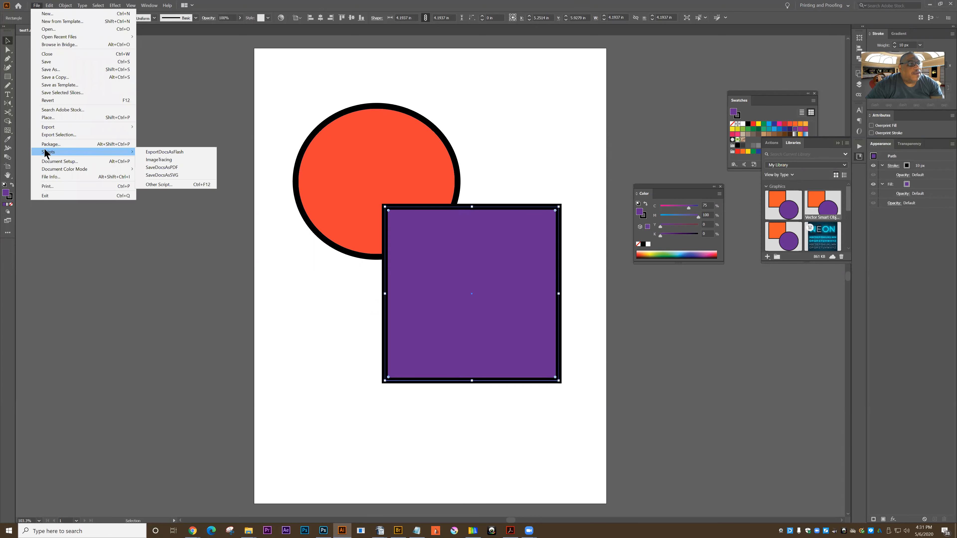
{"action": "mouse_move", "coordinate": [55, 129]}
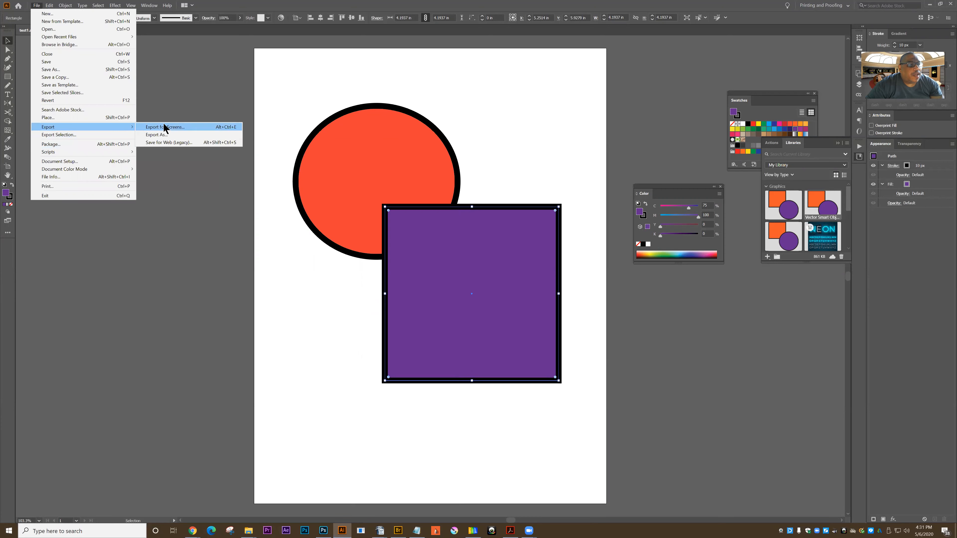
{"action": "left_click", "coordinate": [166, 142]}
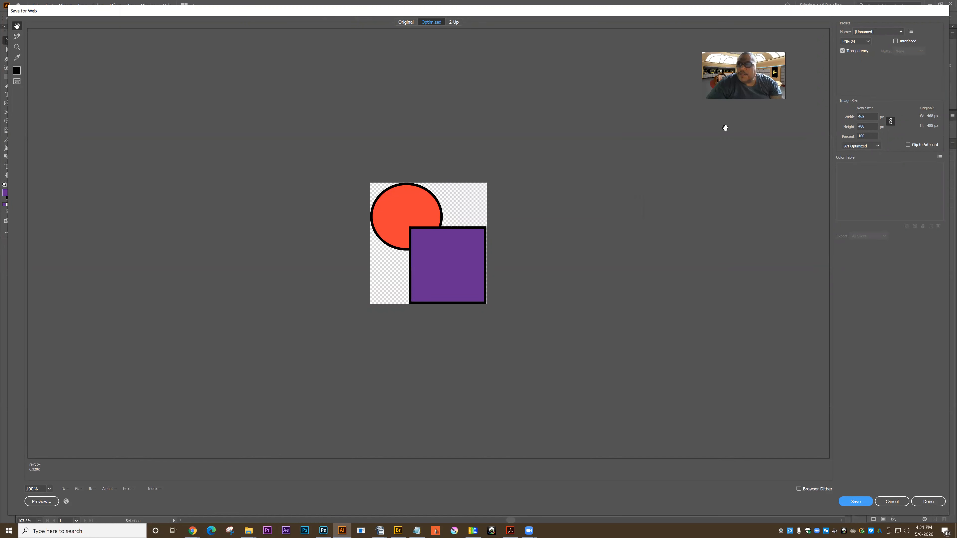
{"action": "left_click", "coordinate": [876, 32]}
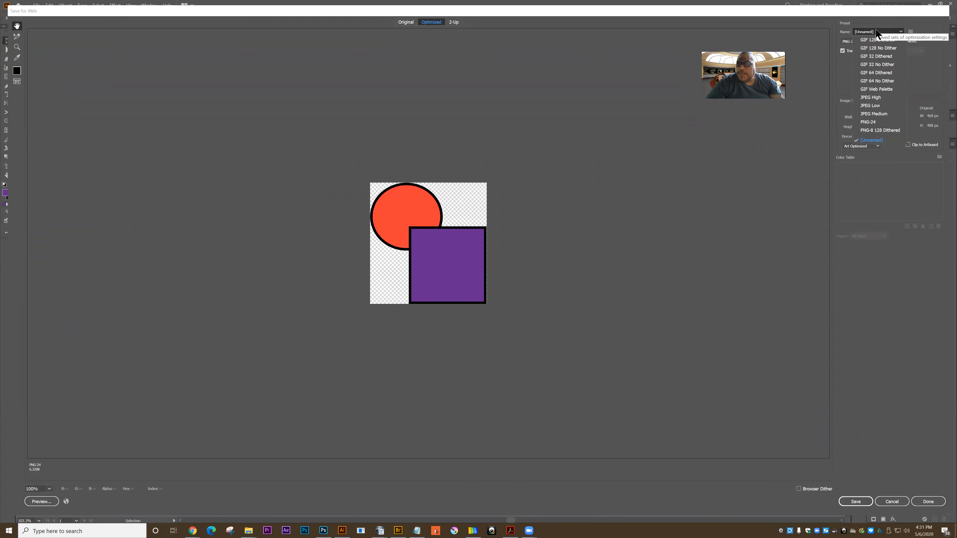
{"action": "left_click", "coordinate": [868, 122]}
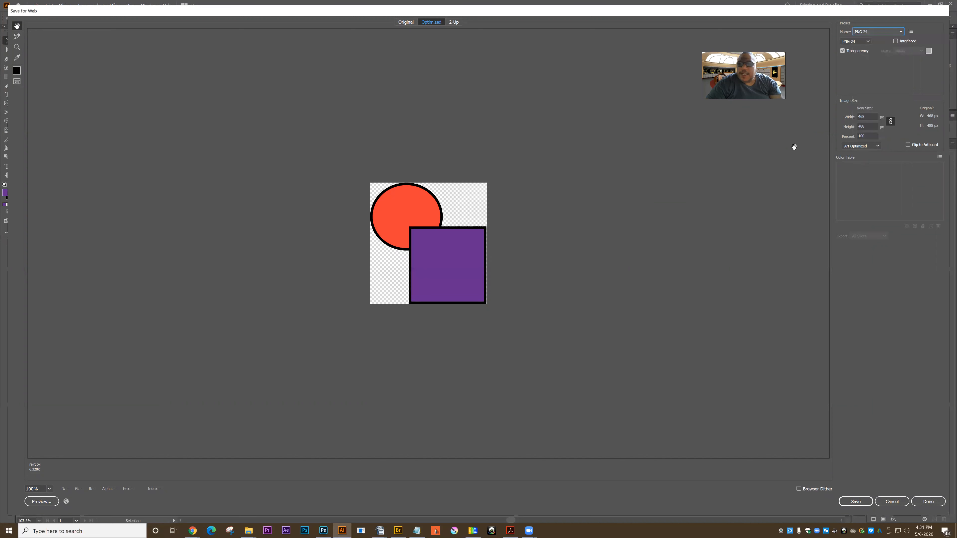
{"action": "left_click", "coordinate": [843, 51]}
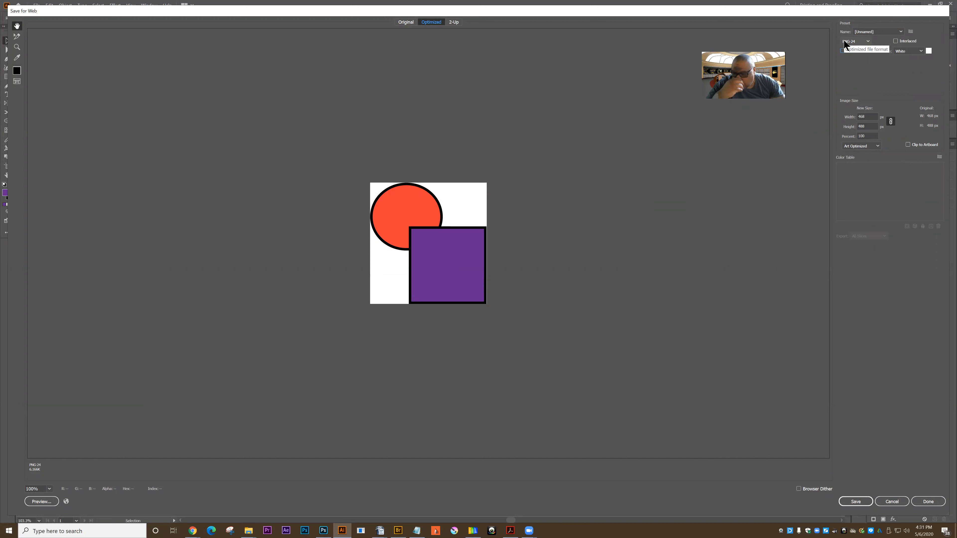
Save the optimized image as test2.png in the adobe premiere class folder in Documents.
{"action": "left_click", "coordinate": [855, 501]}
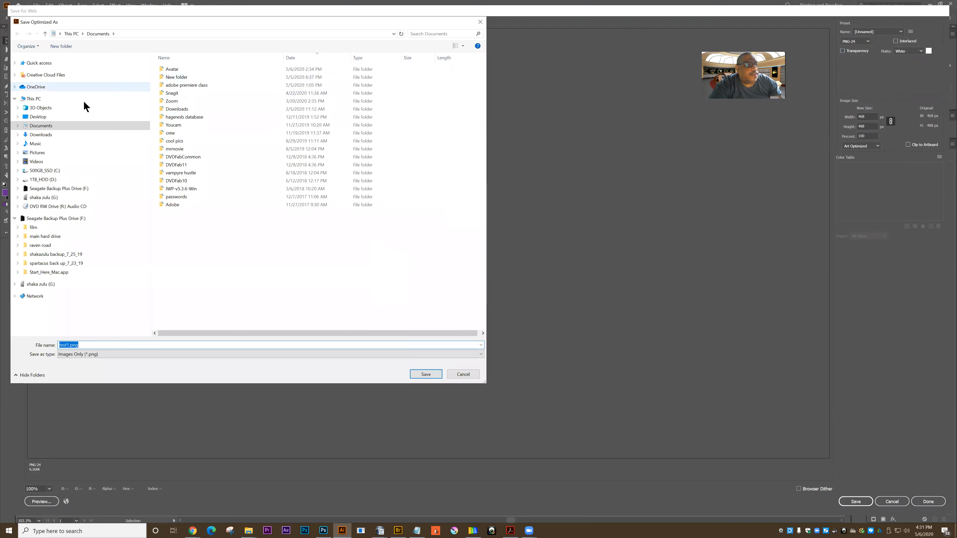
{"action": "double_click", "coordinate": [175, 86]}
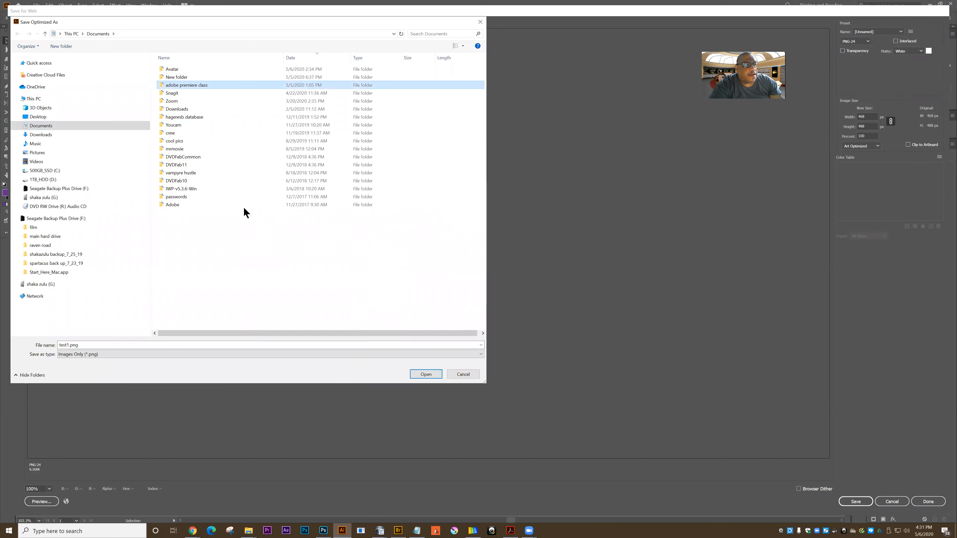
{"action": "double_click", "coordinate": [67, 345]}
{"action": "left_click", "coordinate": [66, 345]}
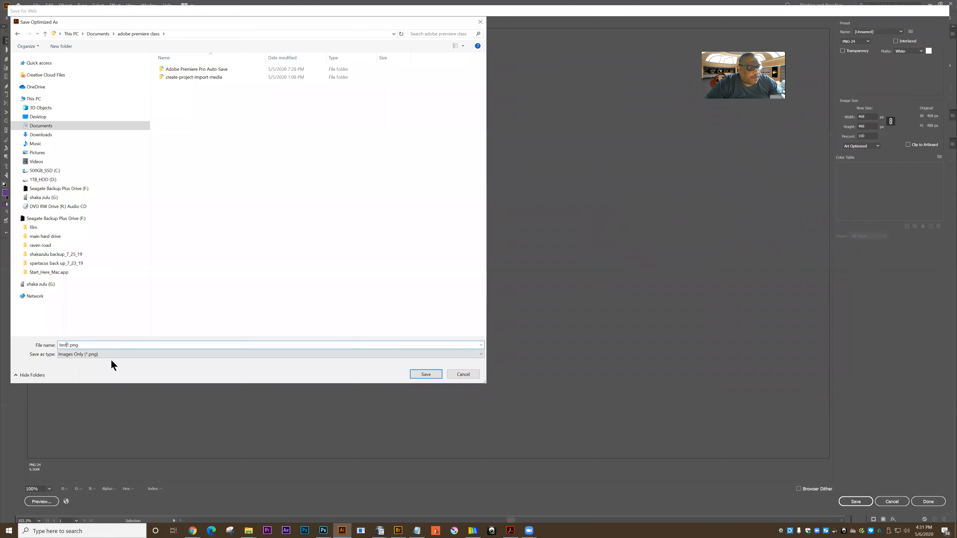
{"action": "key", "text": "Delete"}
{"action": "type", "text": "2"}
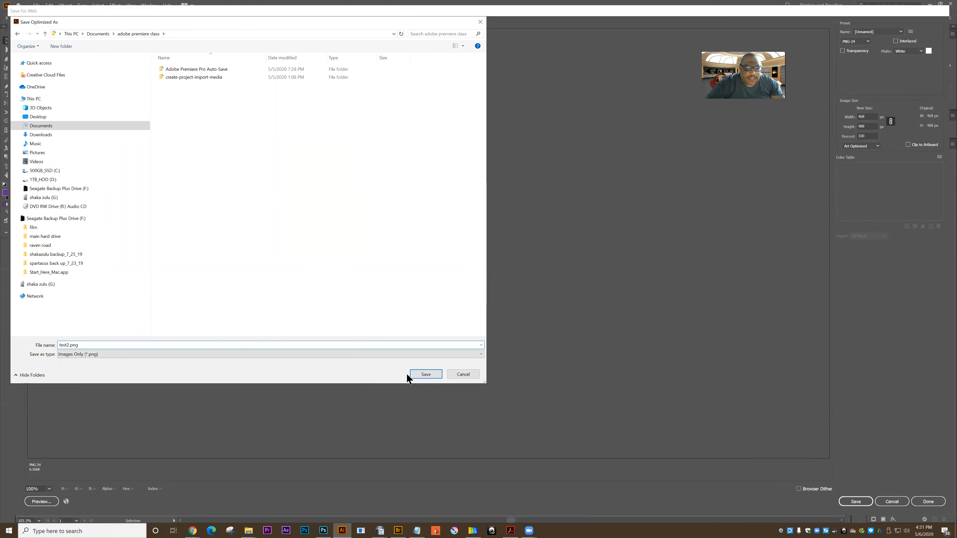
{"action": "left_click", "coordinate": [416, 374]}
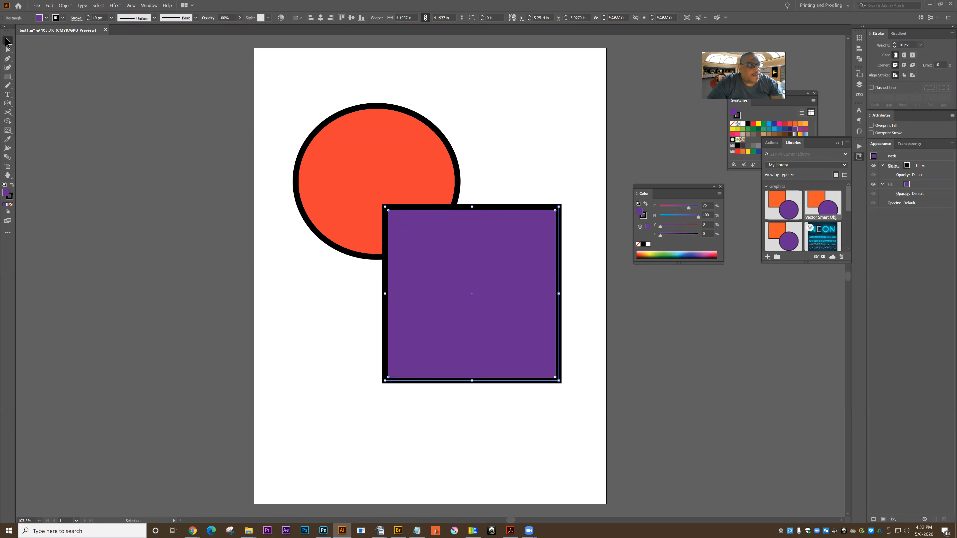
Select both the orange circle and the purple square and copy them.
{"action": "left_click", "coordinate": [108, 159]}
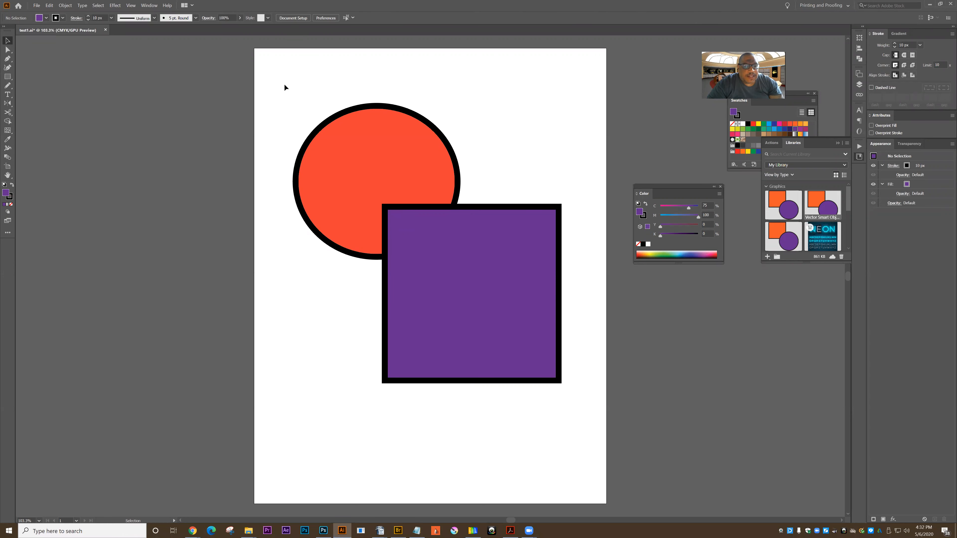
{"action": "key", "text": "ctrl+a"}
{"action": "key", "text": "a"}
{"action": "key", "text": "v"}
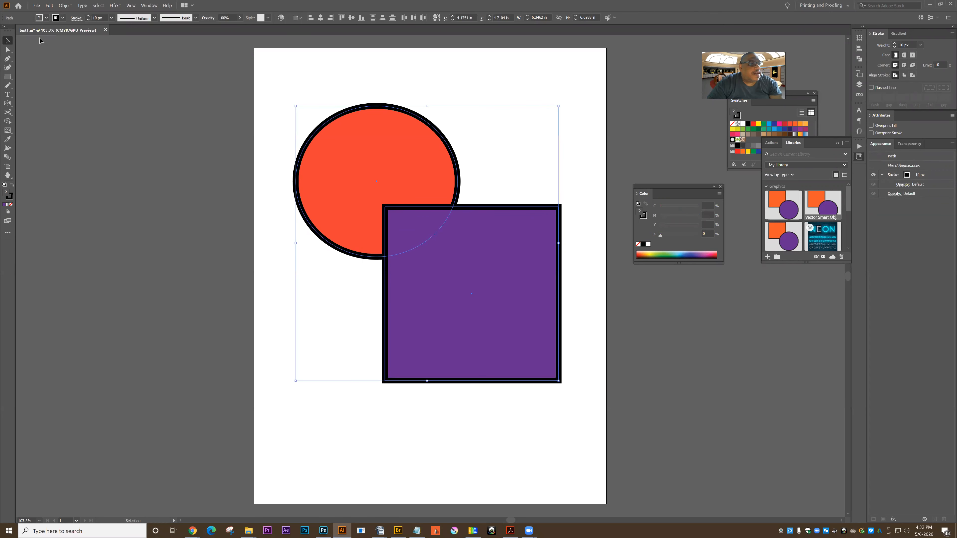
{"action": "left_click", "coordinate": [49, 5]}
{"action": "left_click", "coordinate": [59, 39]}
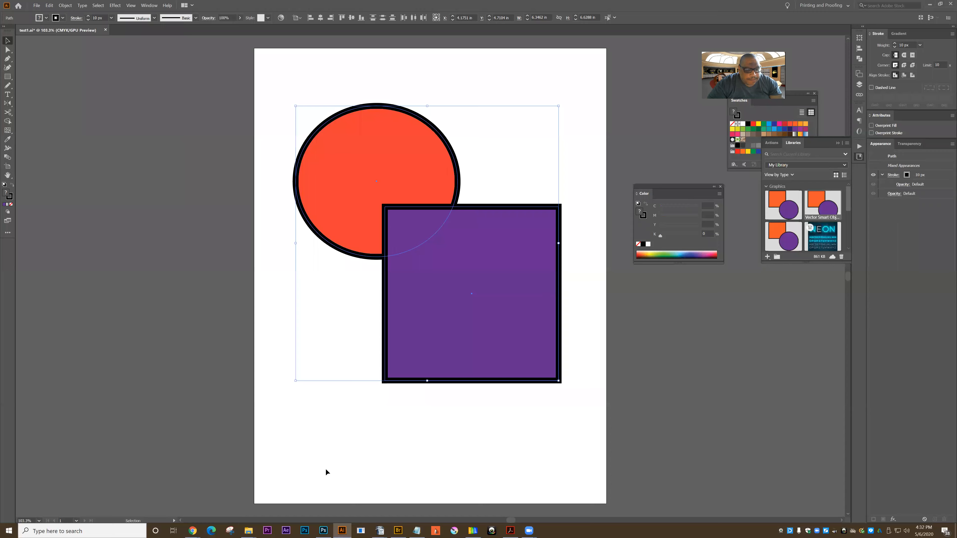
Switch to Photoshop and create a new document from the Clipboard preset, 467 x 487 px at 72 ppi in CMYK.
{"action": "left_click", "coordinate": [323, 530]}
{"action": "left_click_drag", "start_coordinate": [574, 248], "coordinate": [732, 245]}
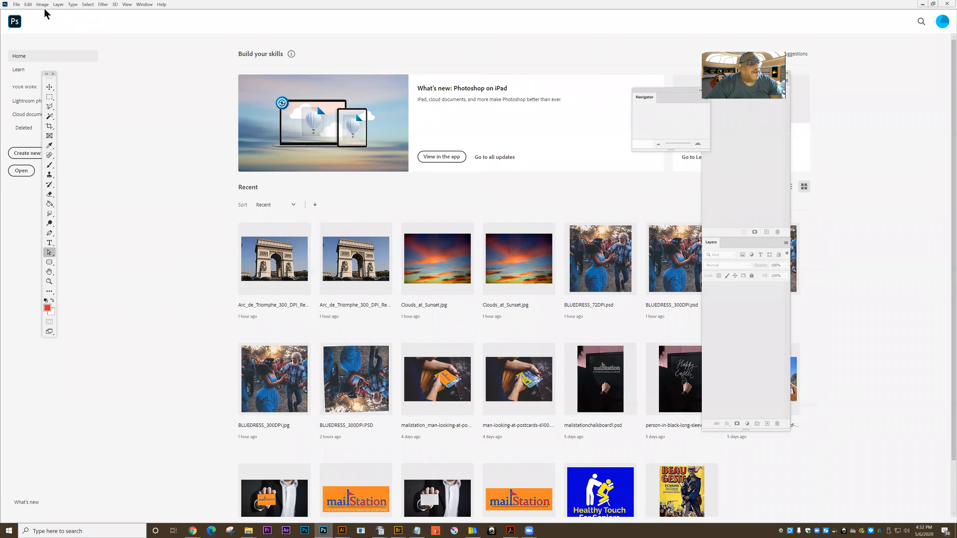
{"action": "left_click", "coordinate": [17, 4]}
{"action": "left_click", "coordinate": [23, 11]}
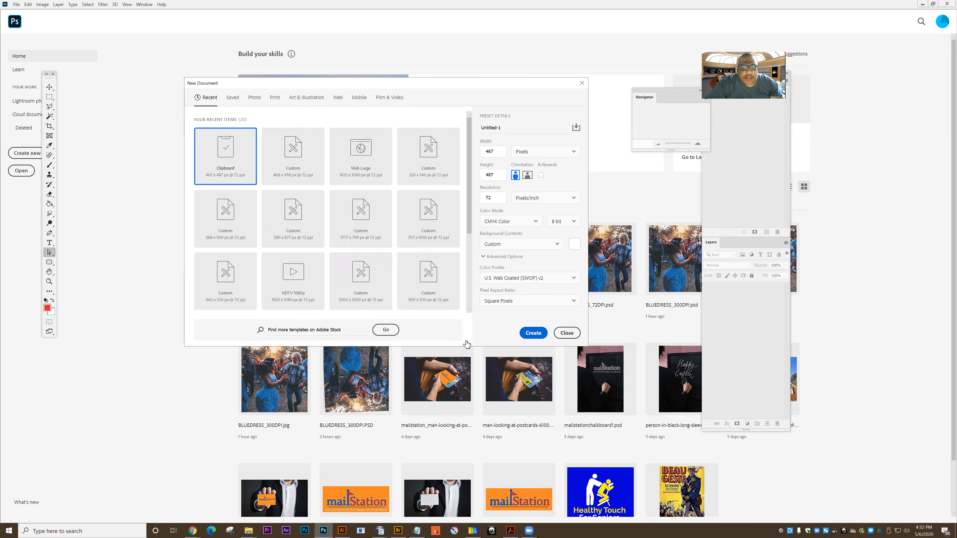
{"action": "left_click", "coordinate": [530, 333]}
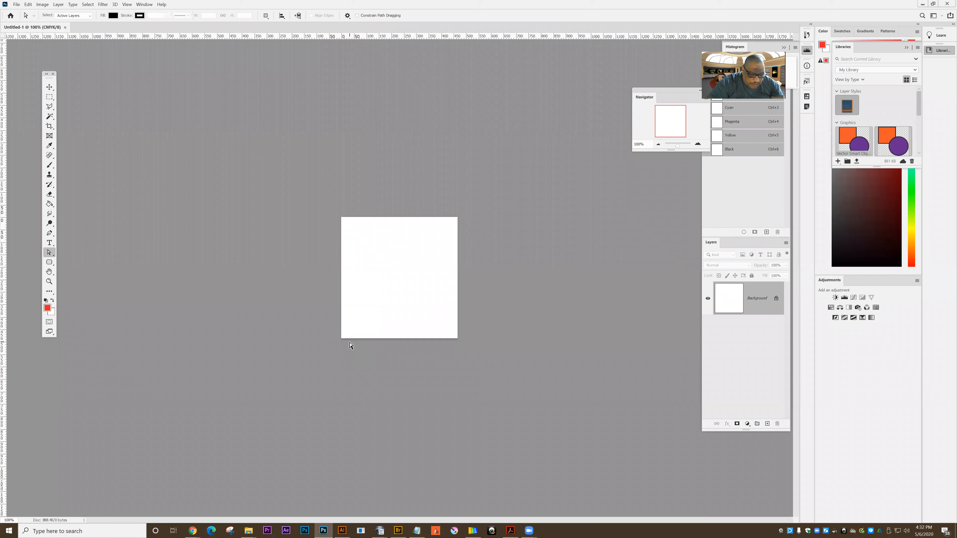
Paste the copied shapes as a Smart Object, move the Layers panel beside the canvas and commit the placement.
{"action": "left_click", "coordinate": [29, 4]}
{"action": "left_click", "coordinate": [40, 66]}
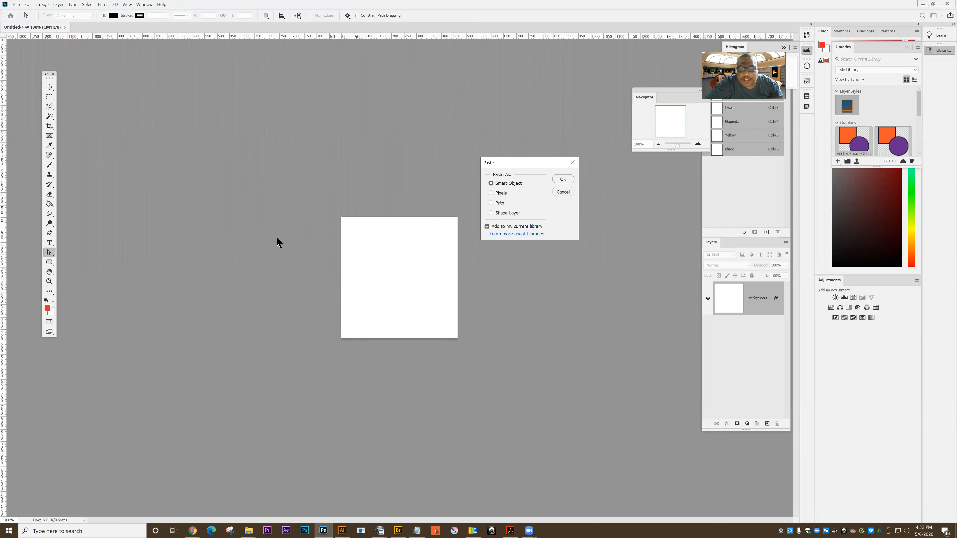
{"action": "left_click", "coordinate": [563, 180]}
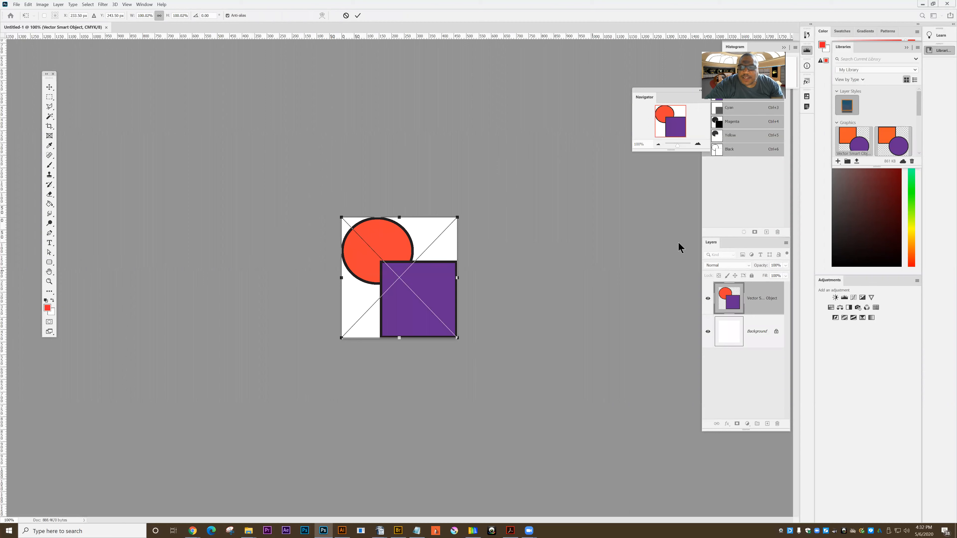
{"action": "left_click_drag", "start_coordinate": [707, 244], "coordinate": [513, 192]}
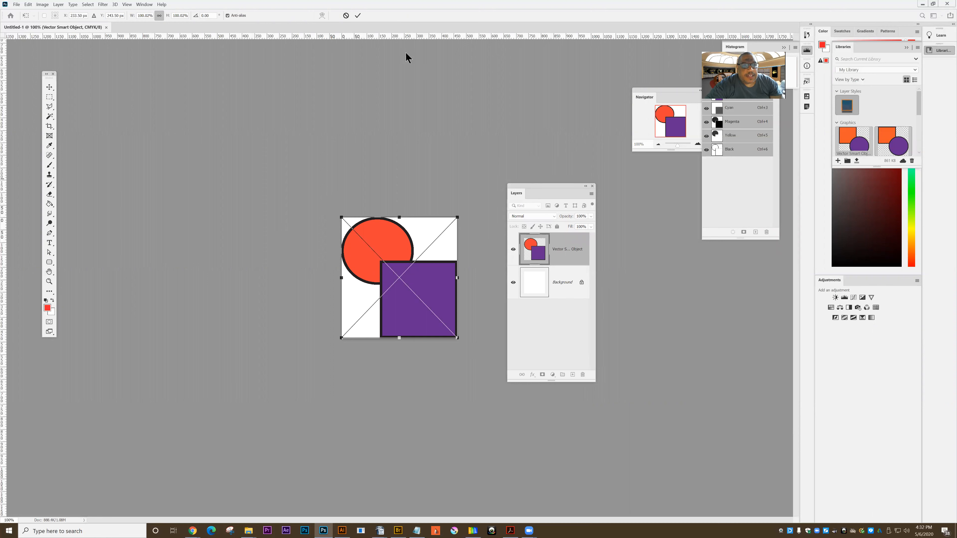
{"action": "left_click", "coordinate": [358, 15]}
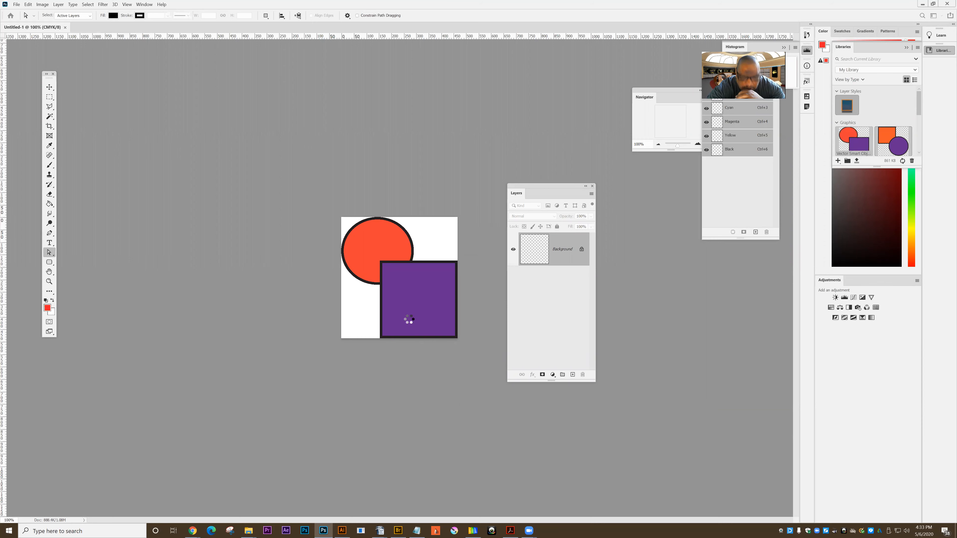
Hide the vector smart object layer and paste the copied shapes as pixels above a new blank layer.
{"action": "left_click", "coordinate": [513, 249]}
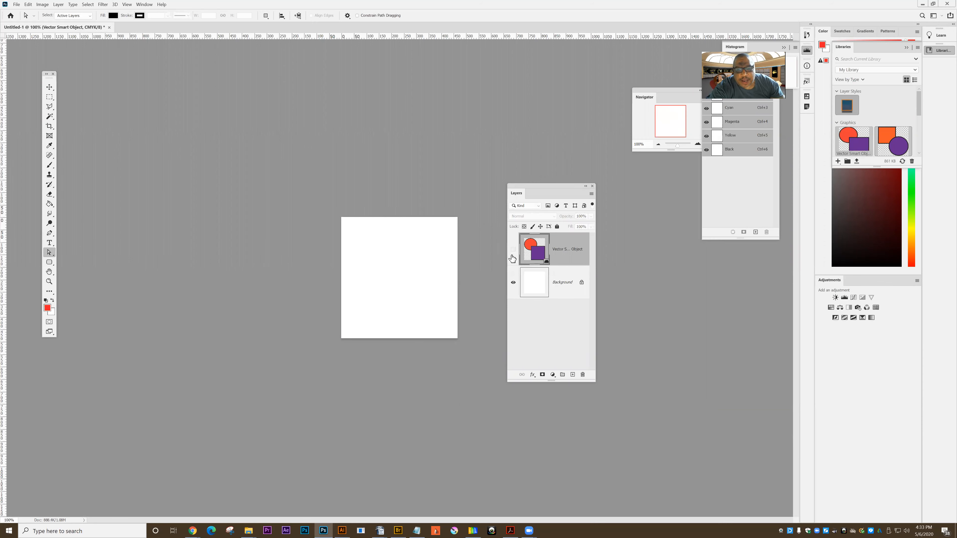
{"action": "left_click", "coordinate": [572, 374]}
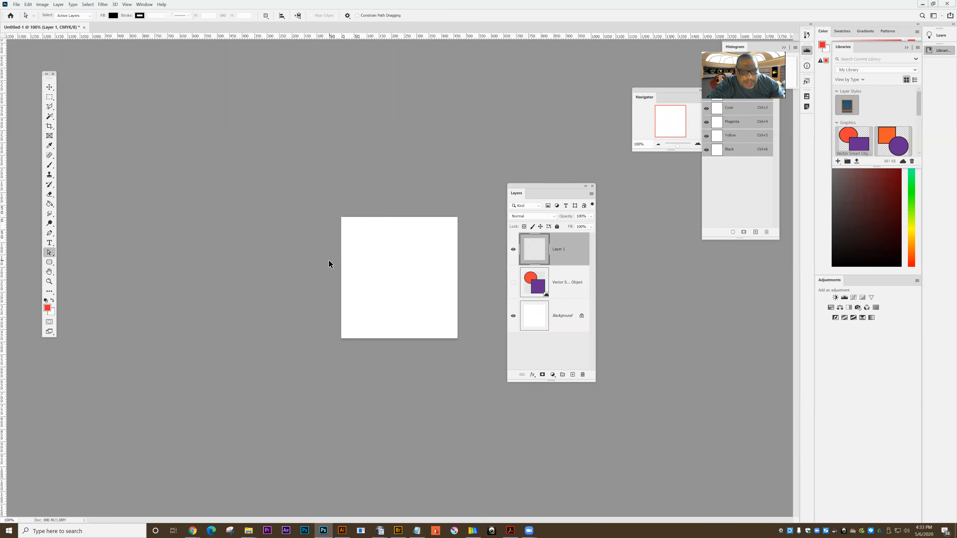
{"action": "key", "text": "ctrl+v"}
{"action": "left_click", "coordinate": [491, 193]}
{"action": "left_click", "coordinate": [570, 177]}
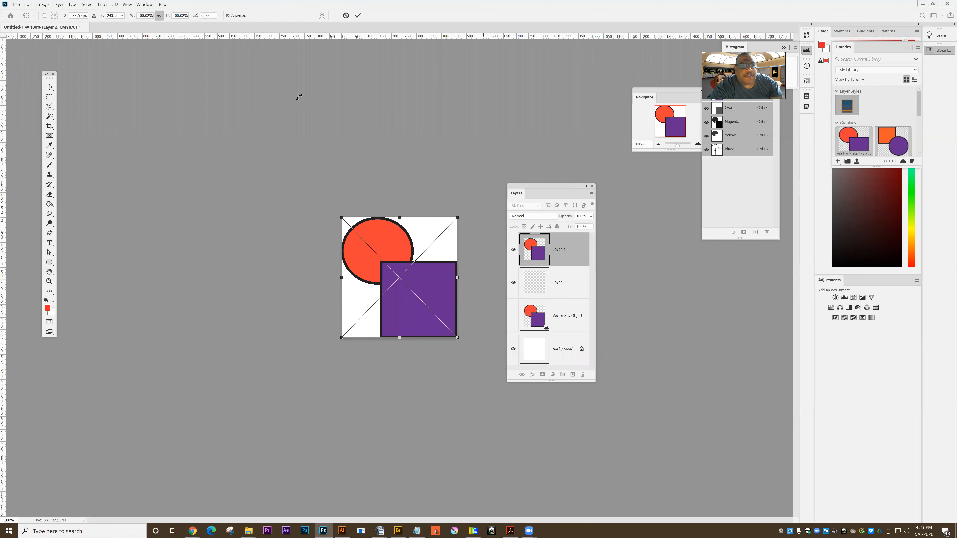
{"action": "left_click", "coordinate": [358, 16]}
{"action": "key", "text": "a"}
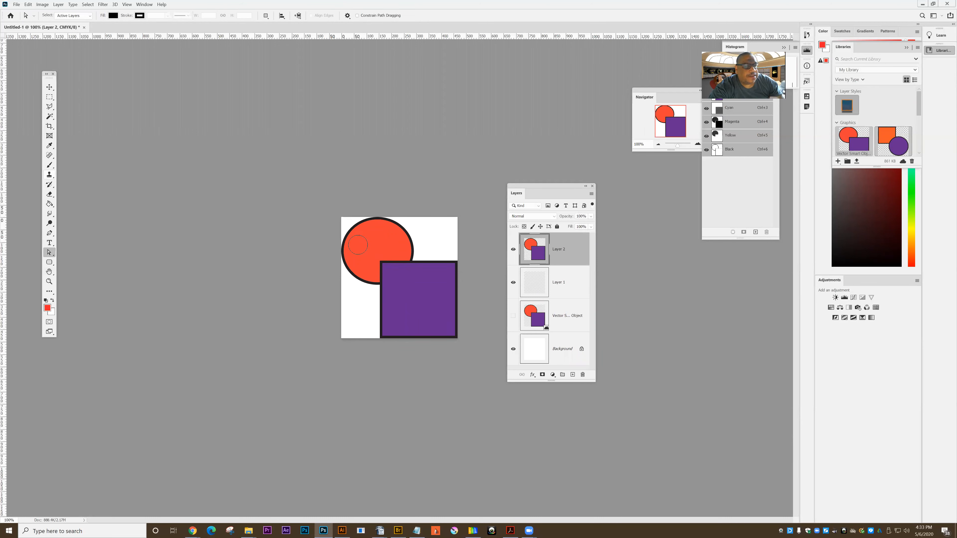
Paint a soft red brush stroke across the circle and past its upper-right edge on the pasted pixel layer.
{"action": "left_click", "coordinate": [49, 164]}
{"action": "left_click_drag", "start_coordinate": [361, 256], "coordinate": [417, 235]}
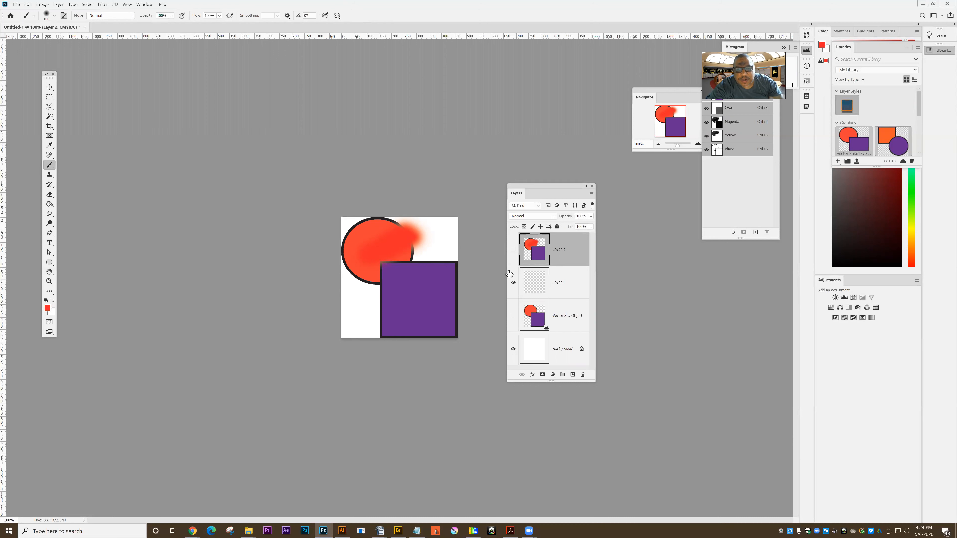
Hide Layer 2 and Layer 1, add a new blank layer and paste the copied shapes onto it as a Path.
{"action": "left_click", "coordinate": [513, 249]}
{"action": "left_click", "coordinate": [513, 282]}
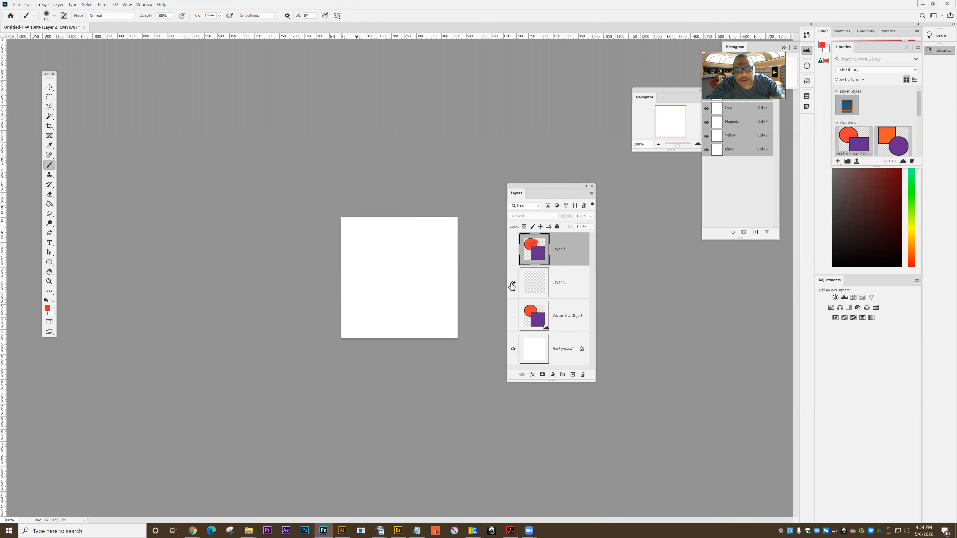
{"action": "left_click", "coordinate": [571, 375]}
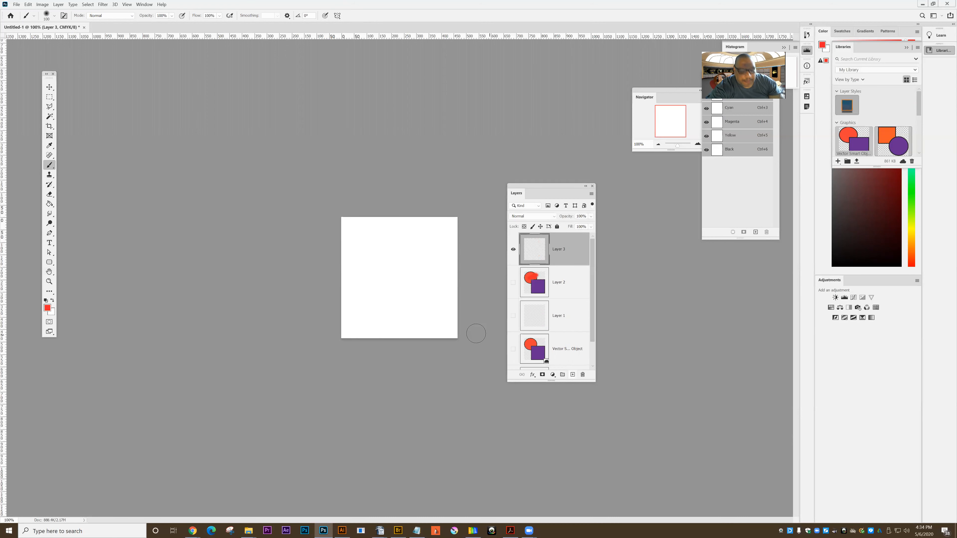
{"action": "key", "text": "ctrl+v"}
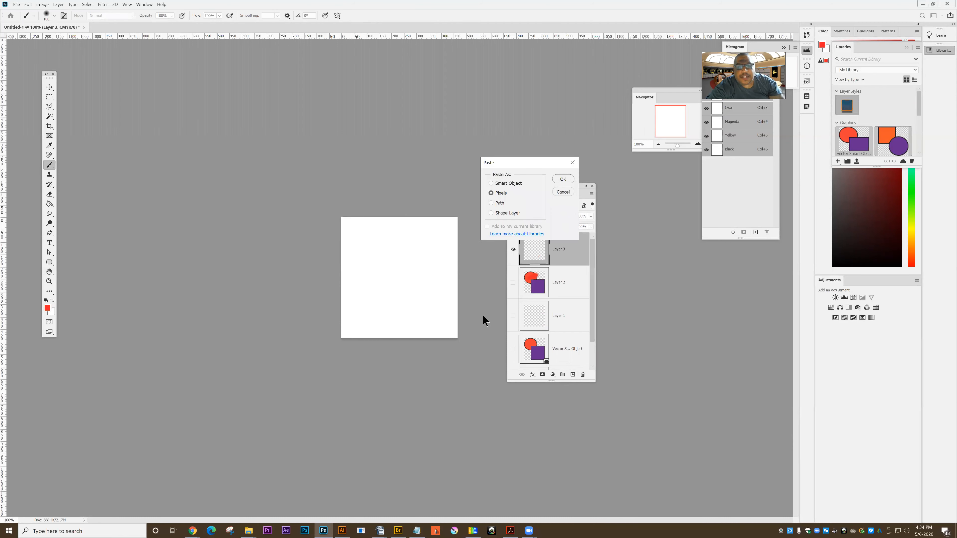
{"action": "left_click", "coordinate": [491, 204]}
{"action": "left_click", "coordinate": [557, 180]}
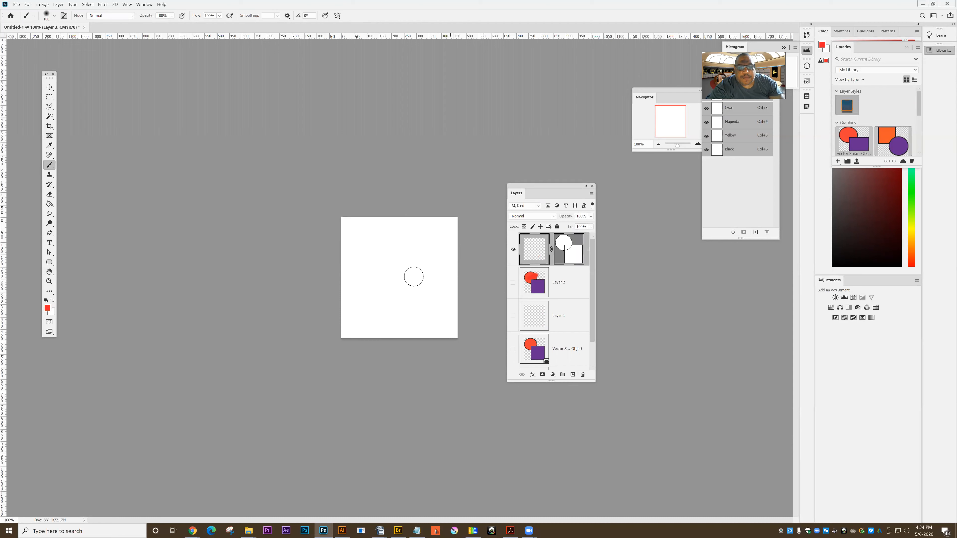
Move the Layers panel up beside the canvas, then show the Paths panel and select the Layer 3 Vector Mask path.
{"action": "left_click_drag", "start_coordinate": [529, 183], "coordinate": [502, 130]}
{"action": "left_click", "coordinate": [145, 5]}
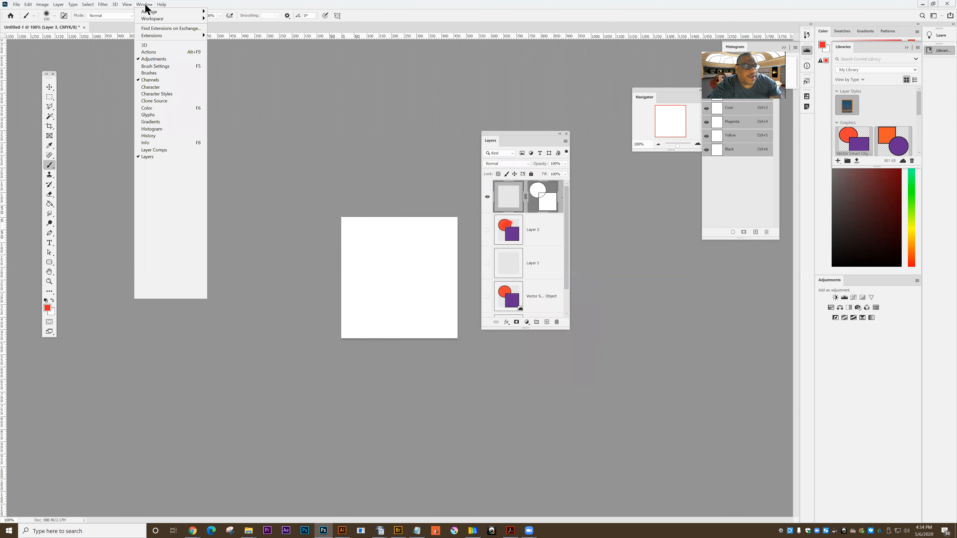
{"action": "left_click", "coordinate": [202, 220]}
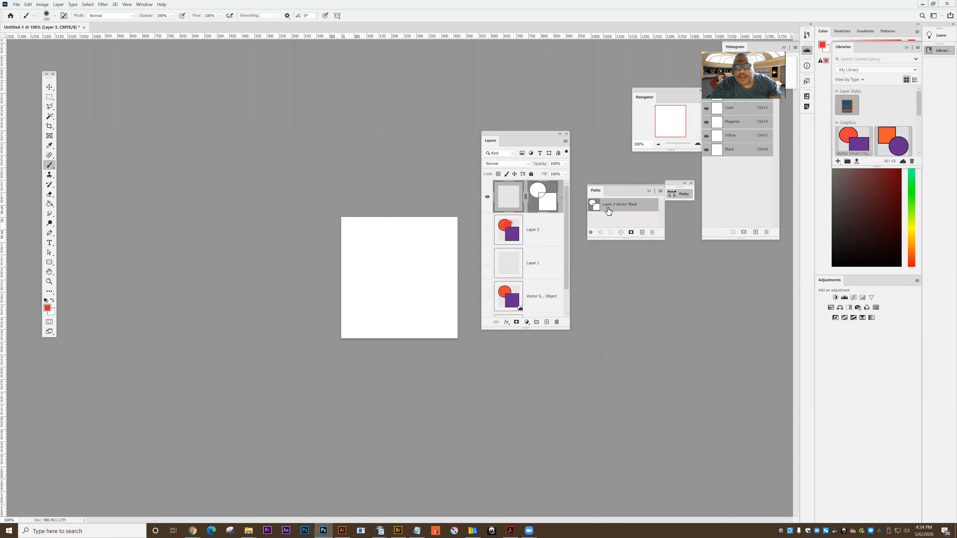
{"action": "left_click", "coordinate": [545, 207]}
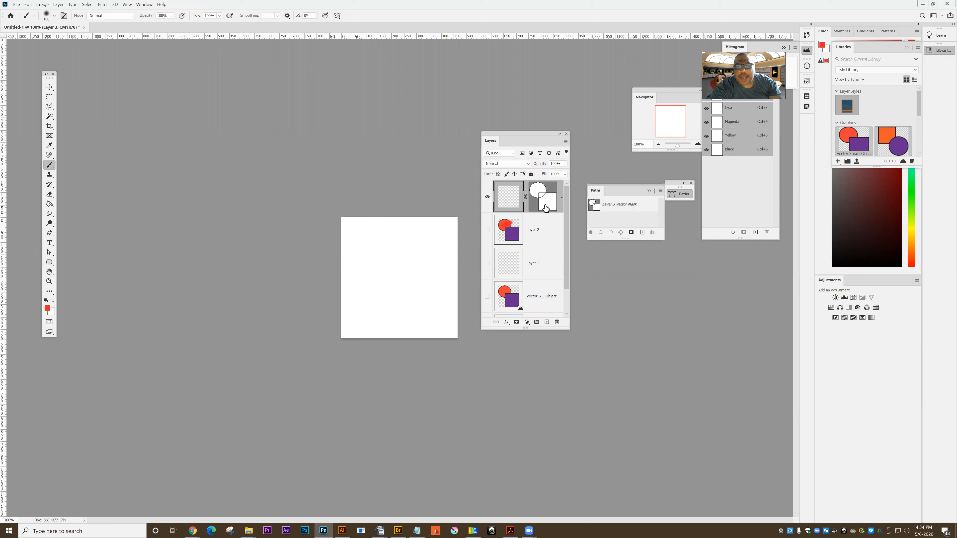
{"action": "left_click", "coordinate": [620, 207]}
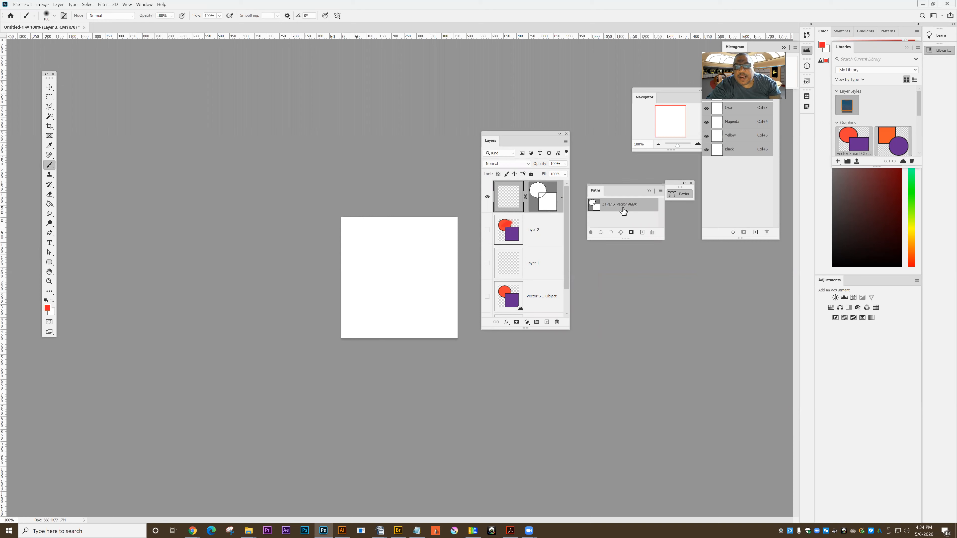
{"action": "left_click", "coordinate": [660, 191]}
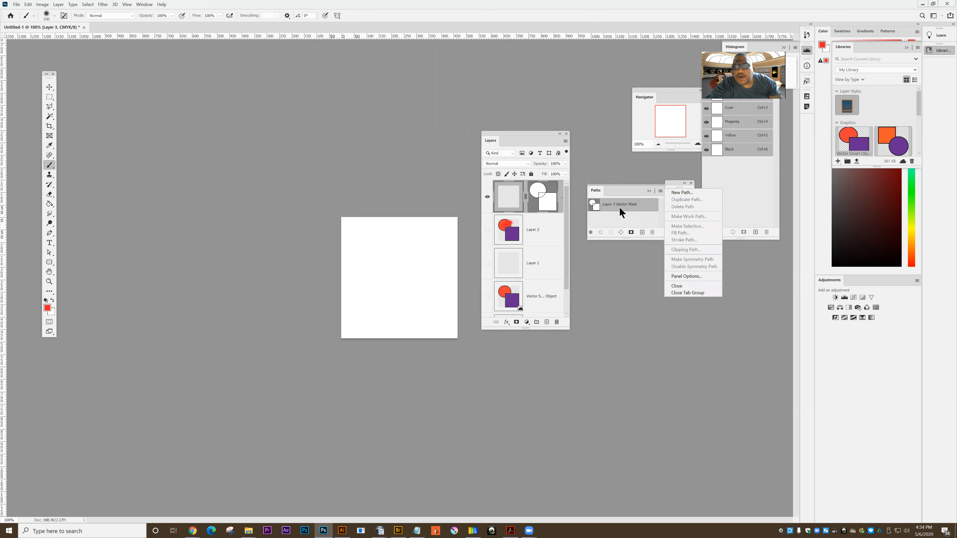
{"action": "left_click", "coordinate": [621, 231]}
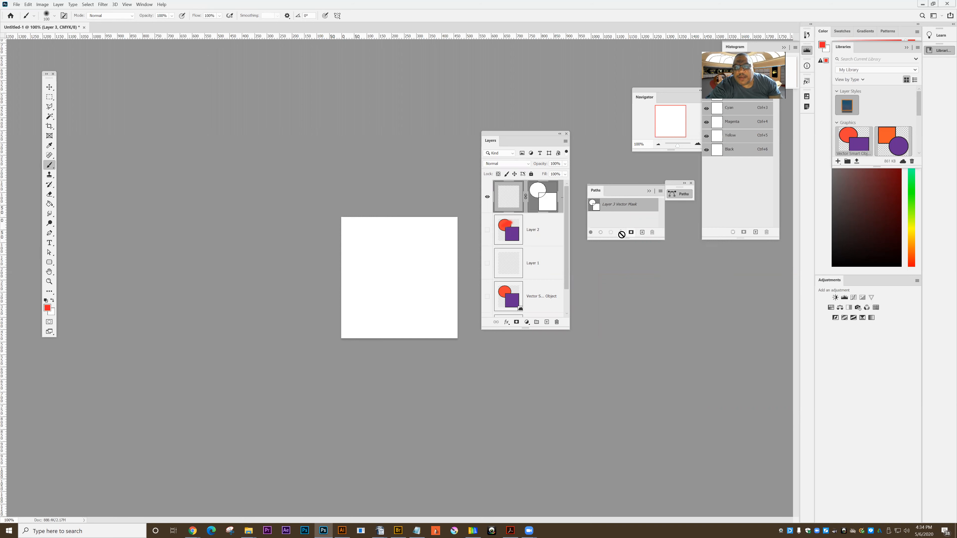
Add a pixel layer mask to Layer 3 and save its vector mask path as Layer 3 Vector Mask copy.
{"action": "left_click", "coordinate": [631, 232]}
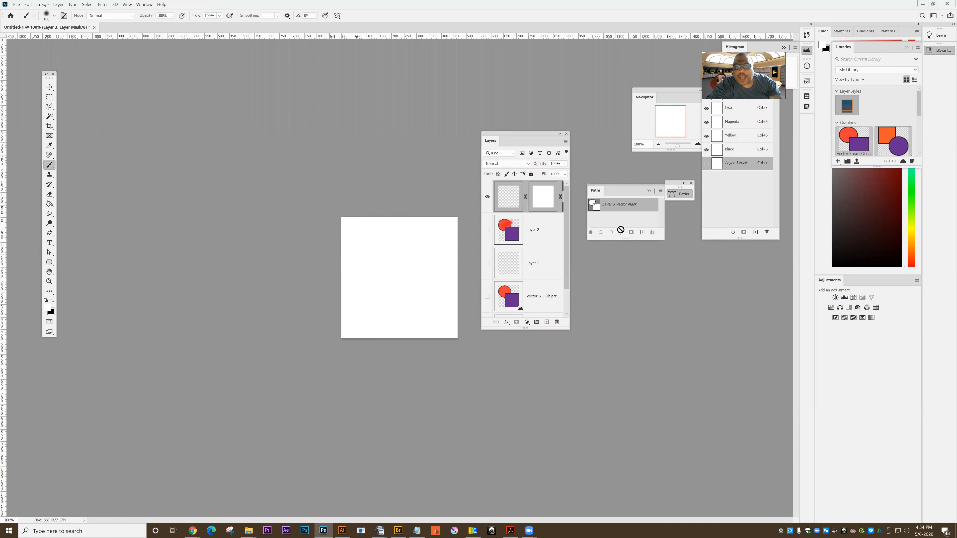
{"action": "double_click", "coordinate": [626, 207]}
{"action": "left_click", "coordinate": [519, 169]}
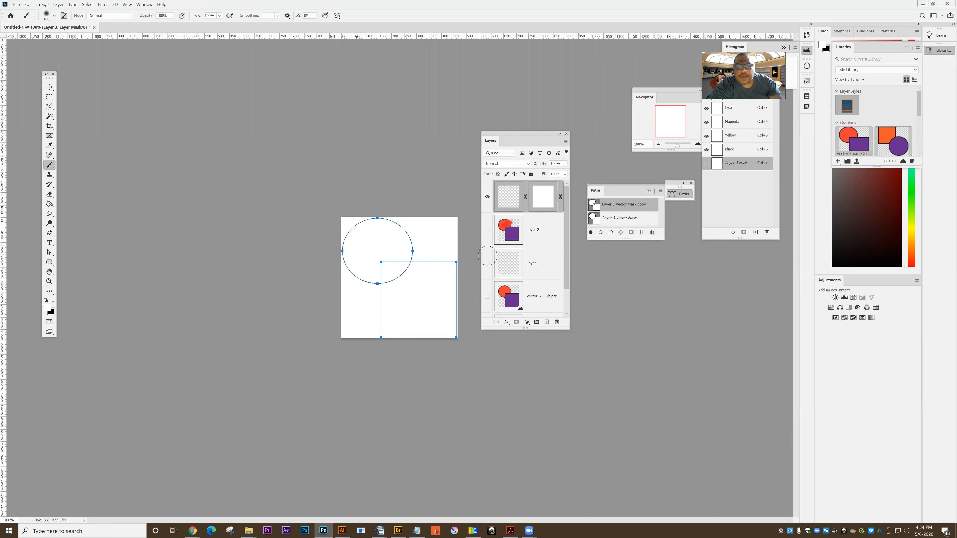
Fill the saved path on Layer 3's pixel mask with a custom color, Normal mode, 100% opacity and 0-pixel feather.
{"action": "left_click", "coordinate": [661, 192]}
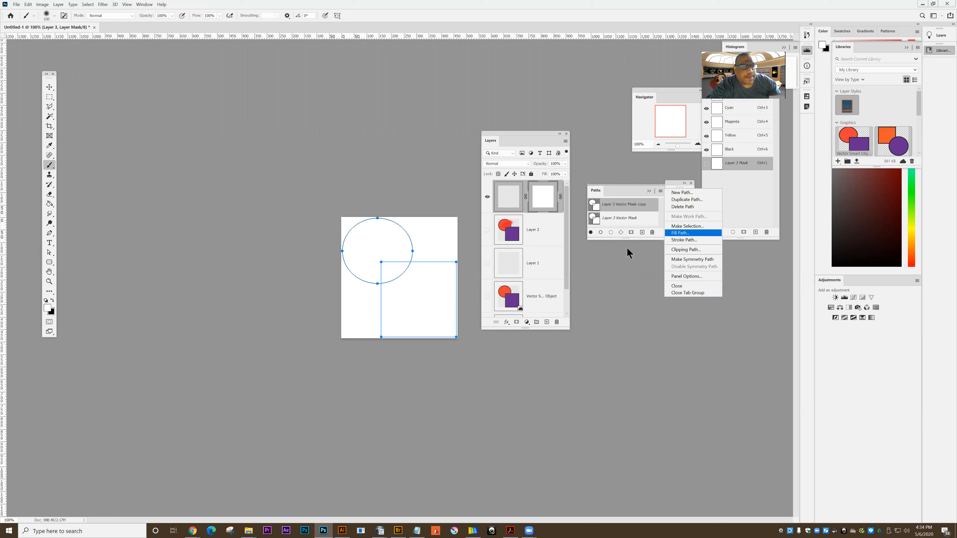
{"action": "left_click", "coordinate": [674, 233]}
{"action": "left_click", "coordinate": [472, 148]}
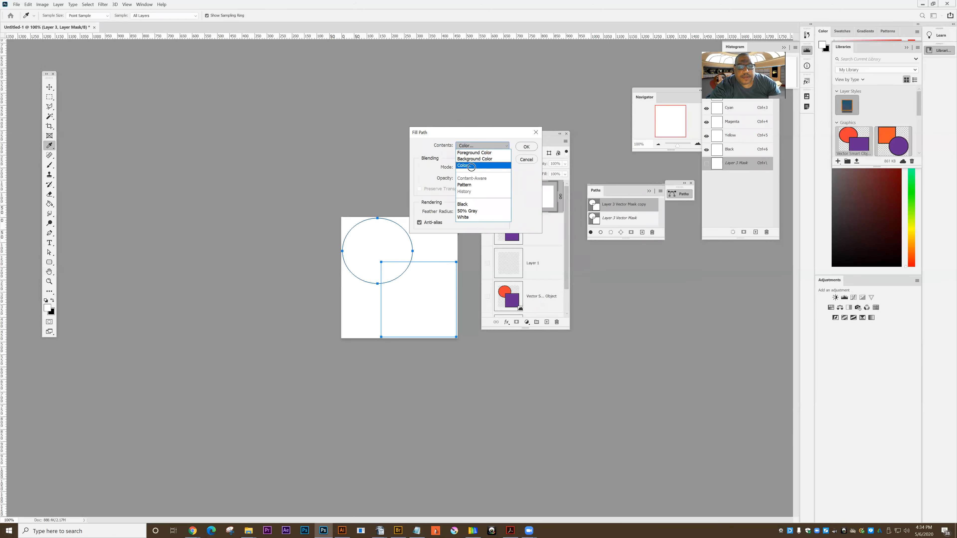
{"action": "left_click", "coordinate": [468, 166]}
{"action": "left_click", "coordinate": [488, 101]}
{"action": "left_click", "coordinate": [594, 79]}
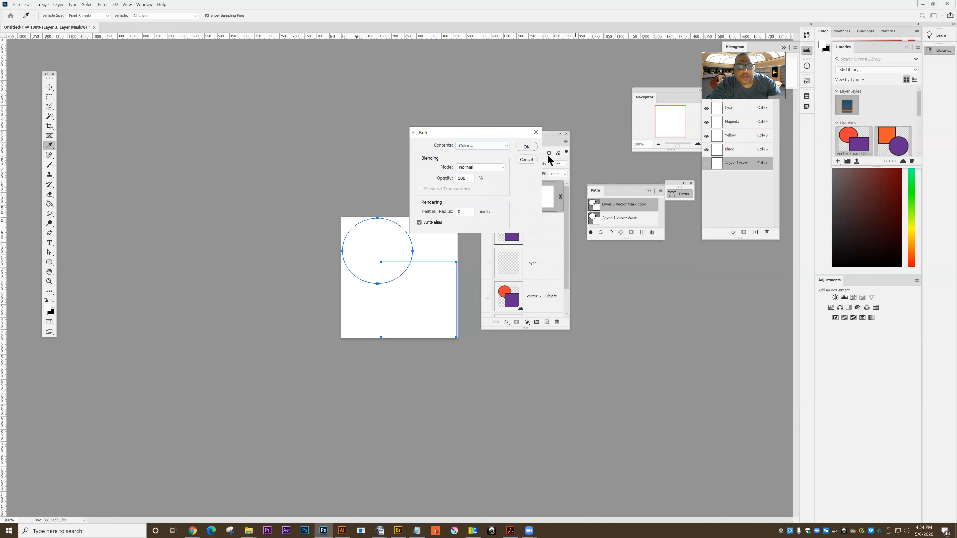
{"action": "left_click", "coordinate": [527, 147]}
{"action": "key", "text": "b"}
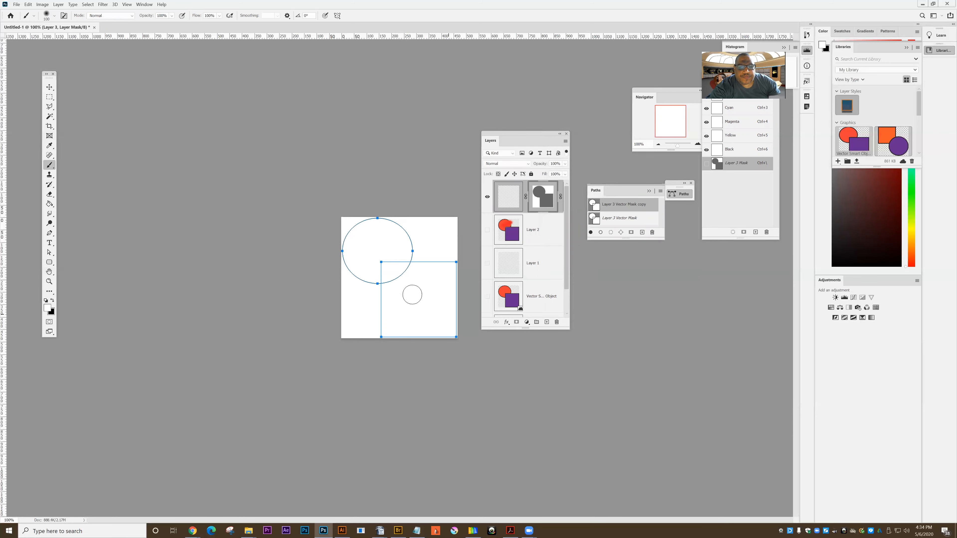
Target Layer 3's pixels instead of its mask and stroke the saved path in red using the Brush tool.
{"action": "left_click", "coordinate": [660, 191]}
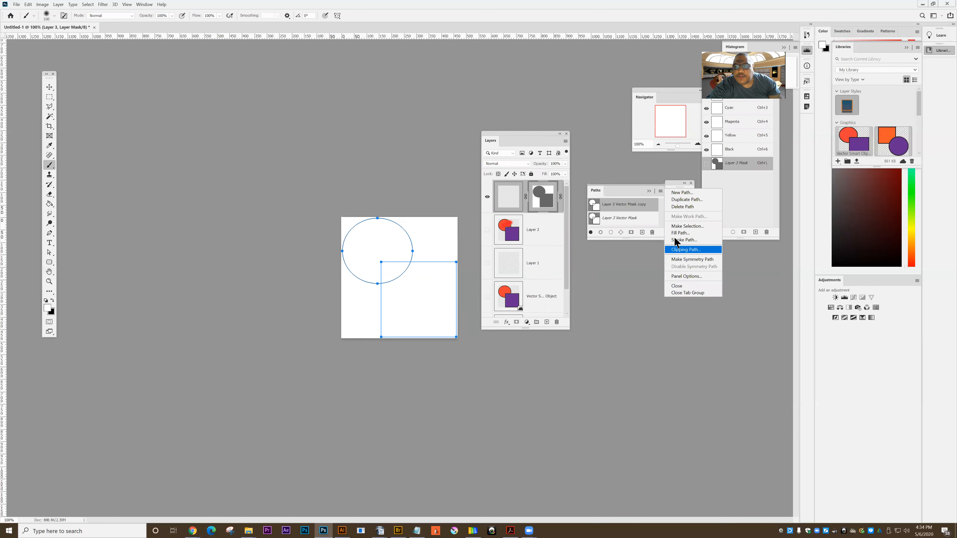
{"action": "left_click", "coordinate": [508, 204]}
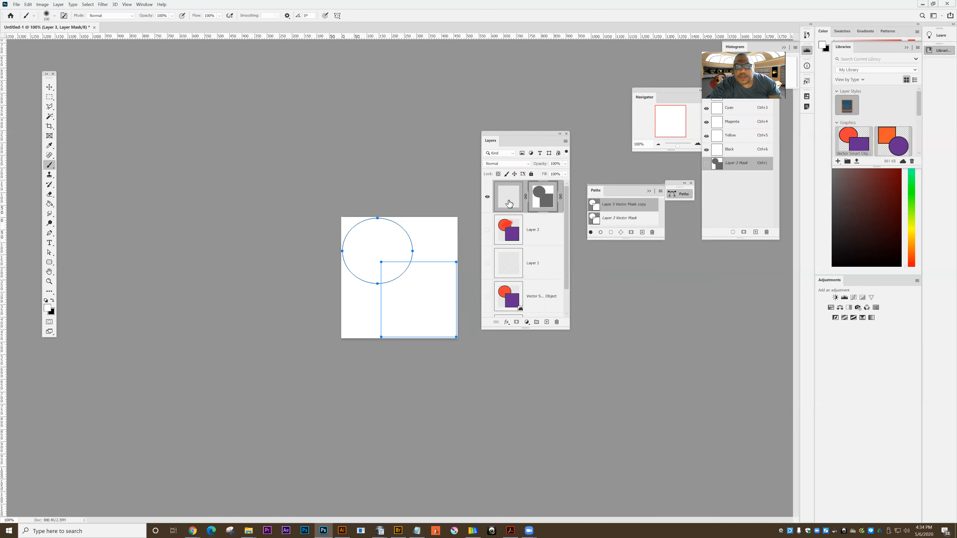
{"action": "left_click", "coordinate": [509, 203]}
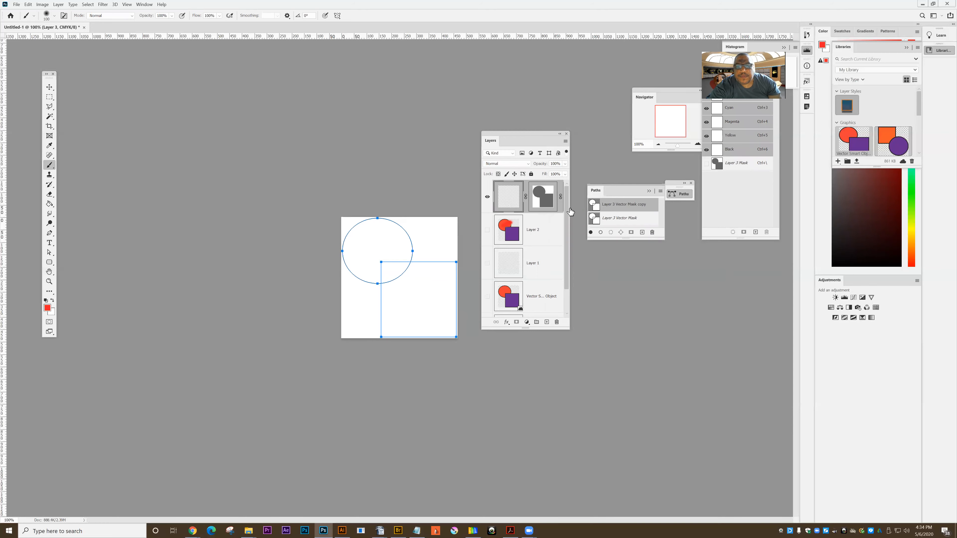
{"action": "left_click", "coordinate": [660, 191]}
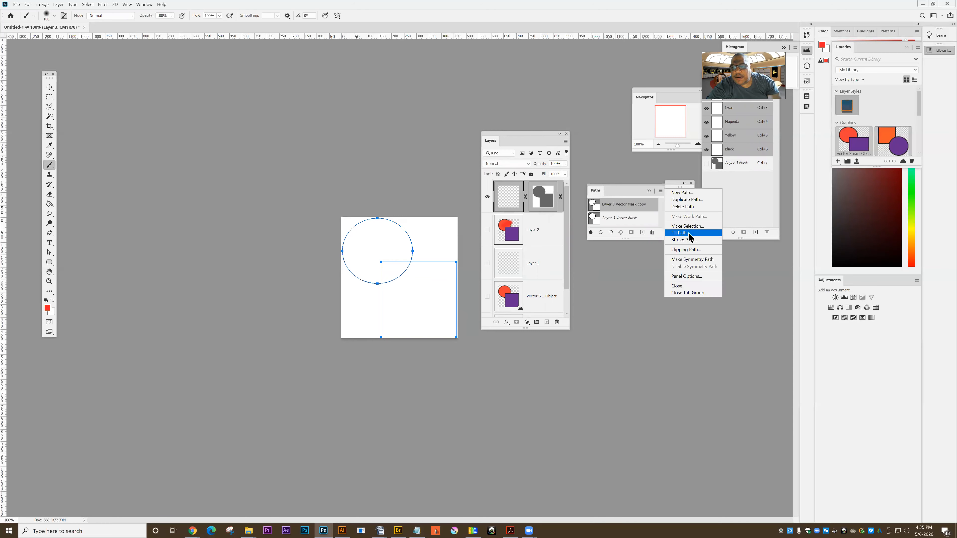
{"action": "left_click", "coordinate": [657, 247]}
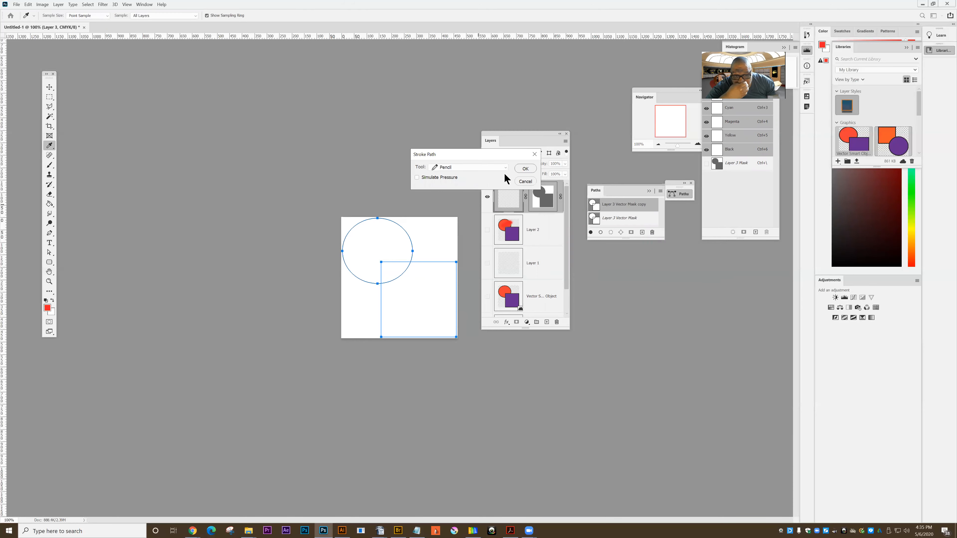
{"action": "left_click", "coordinate": [467, 168]}
{"action": "left_click", "coordinate": [438, 184]}
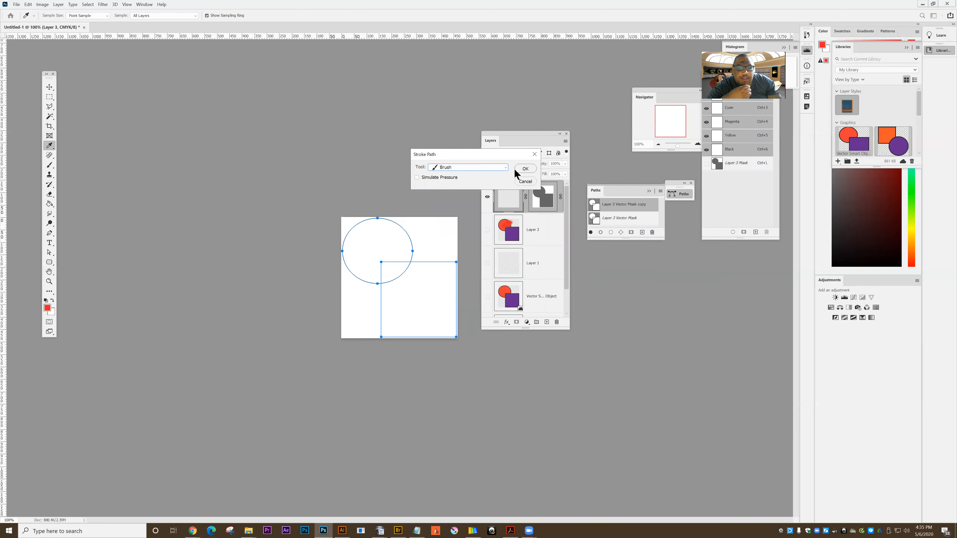
{"action": "left_click", "coordinate": [525, 169]}
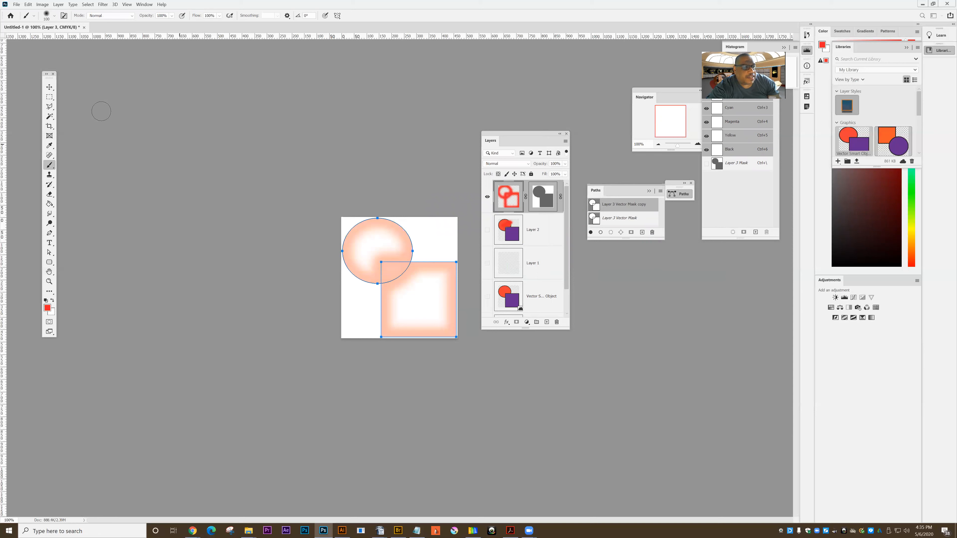
Switch to the Rectangular Marquee tool, make the Paths panel taller and deselect the path.
{"action": "left_click", "coordinate": [49, 96]}
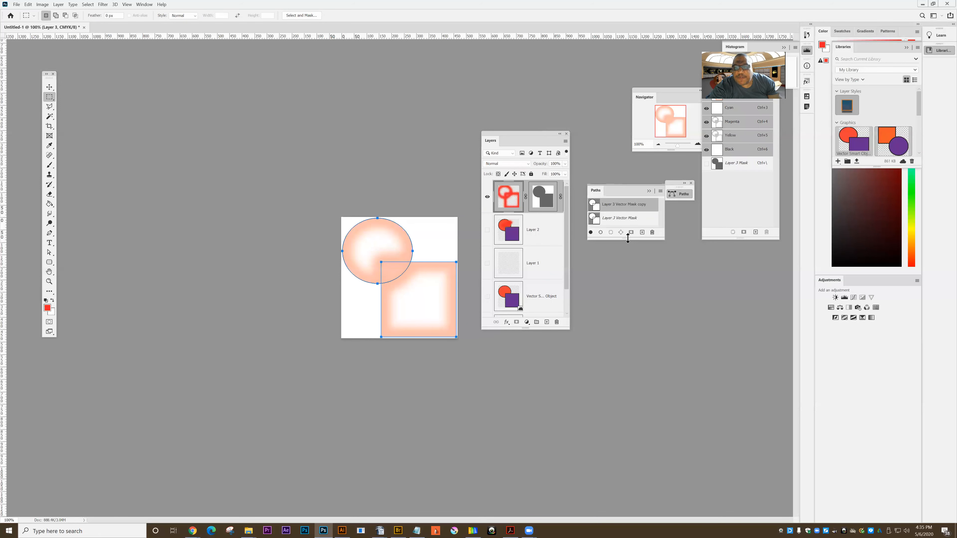
{"action": "left_click_drag", "start_coordinate": [627, 239], "coordinate": [632, 313]}
{"action": "left_click", "coordinate": [618, 269]}
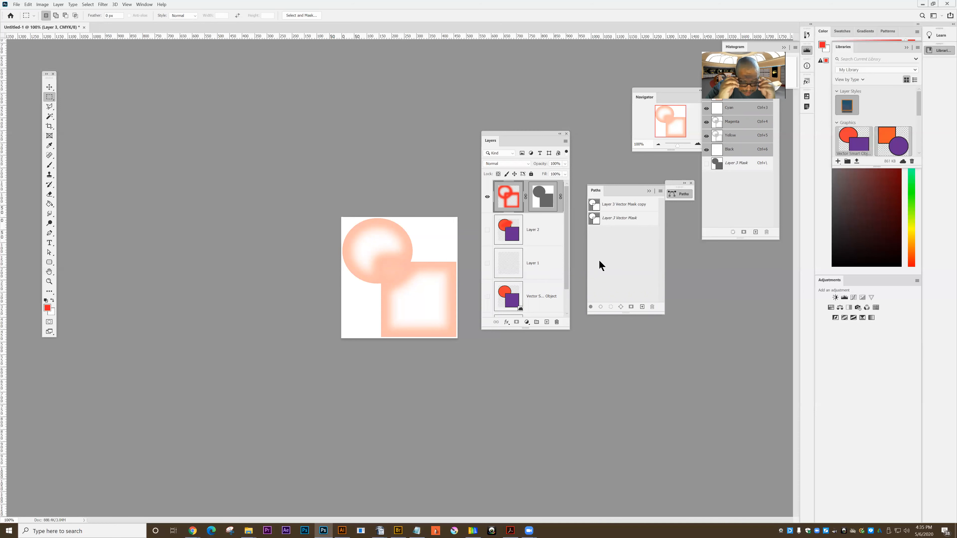
Hide Layer 3, then paste the copied shapes as a Shape Layer and shift them slightly up and left.
{"action": "left_click", "coordinate": [487, 197]}
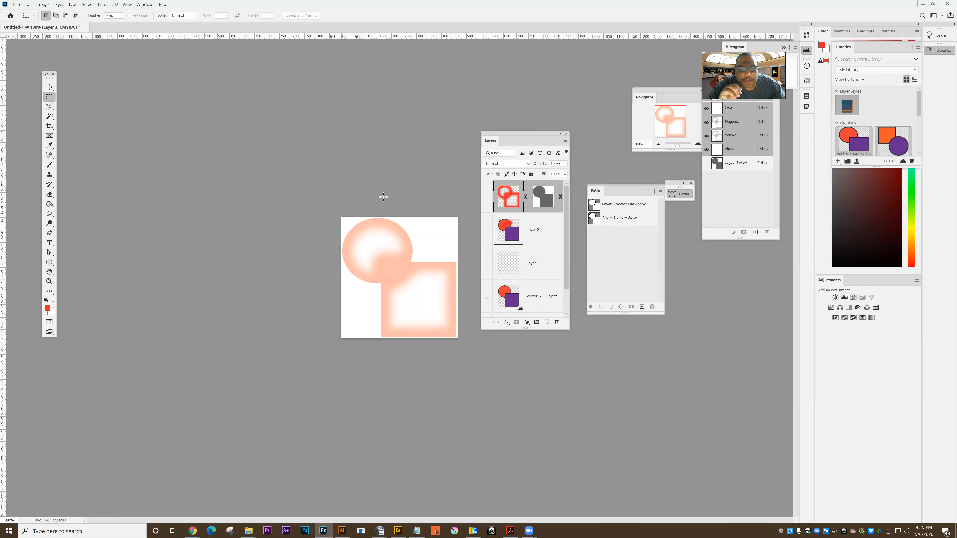
{"action": "key", "text": "ctrl+v"}
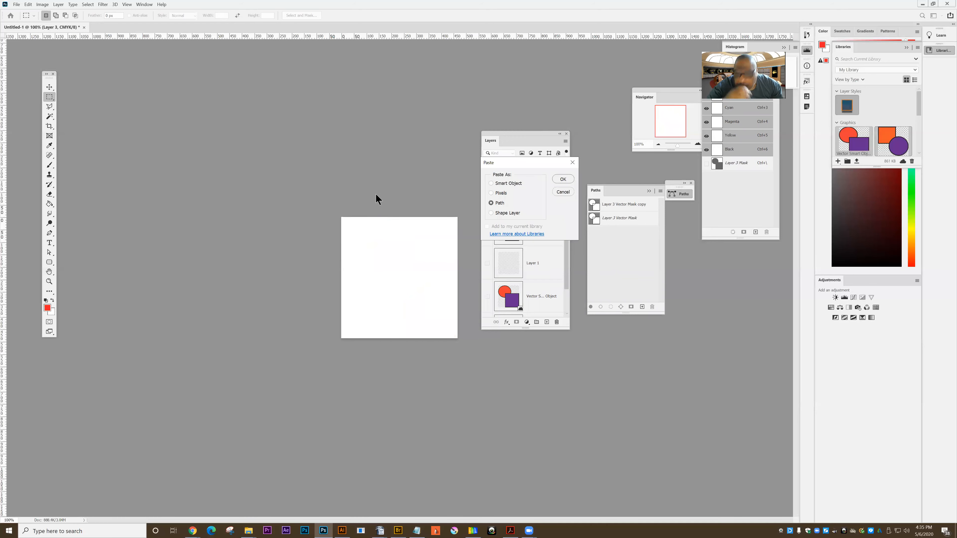
{"action": "left_click", "coordinate": [491, 214]}
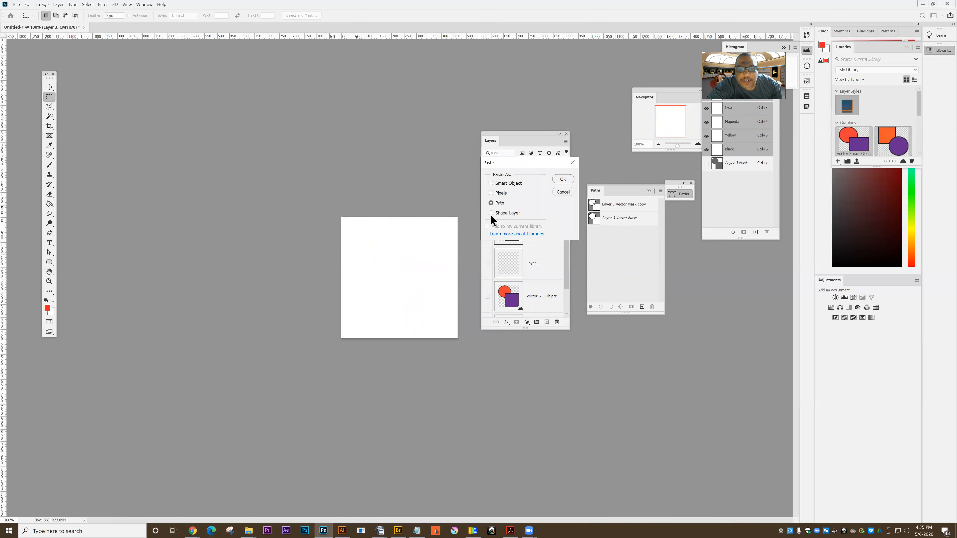
{"action": "left_click", "coordinate": [562, 179]}
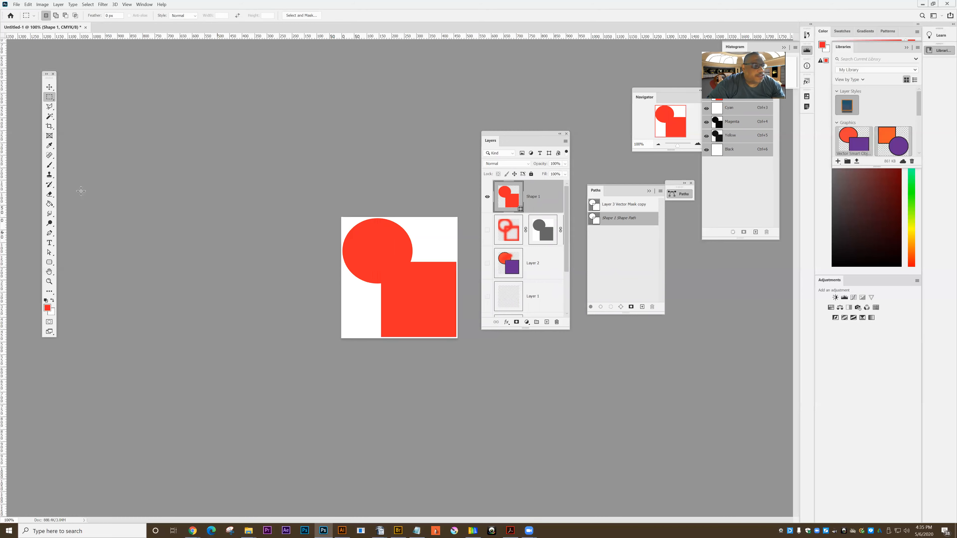
{"action": "left_click", "coordinate": [49, 87]}
{"action": "left_click_drag", "start_coordinate": [386, 275], "coordinate": [384, 271]}
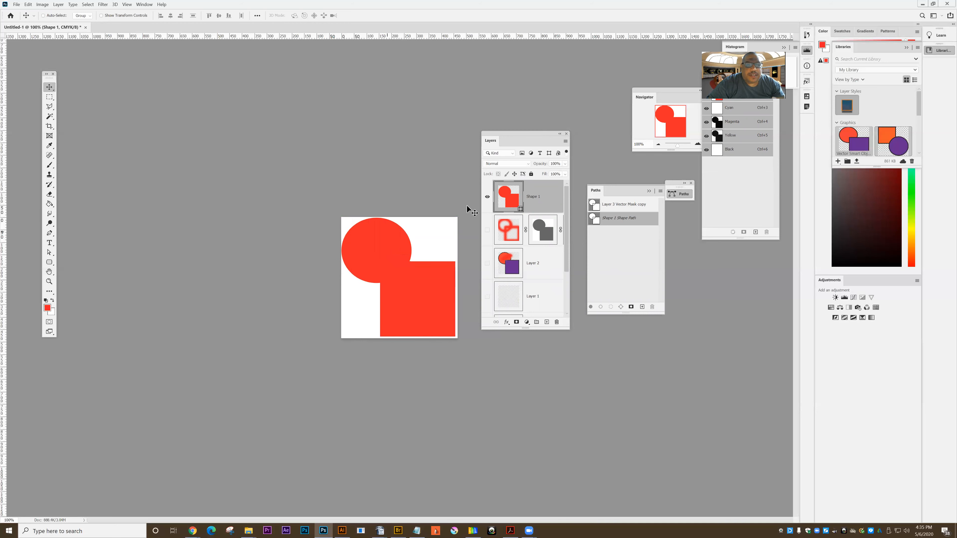
Stretch the circle of the shape layer by moving its right anchor point outward and slightly up with the Direct Selection tool.
{"action": "left_click", "coordinate": [52, 236]}
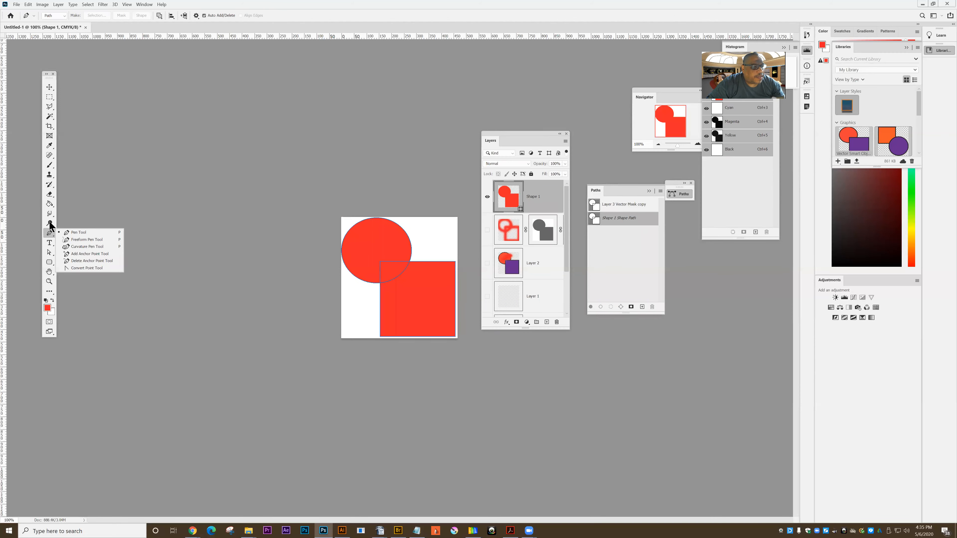
{"action": "left_click", "coordinate": [49, 252]}
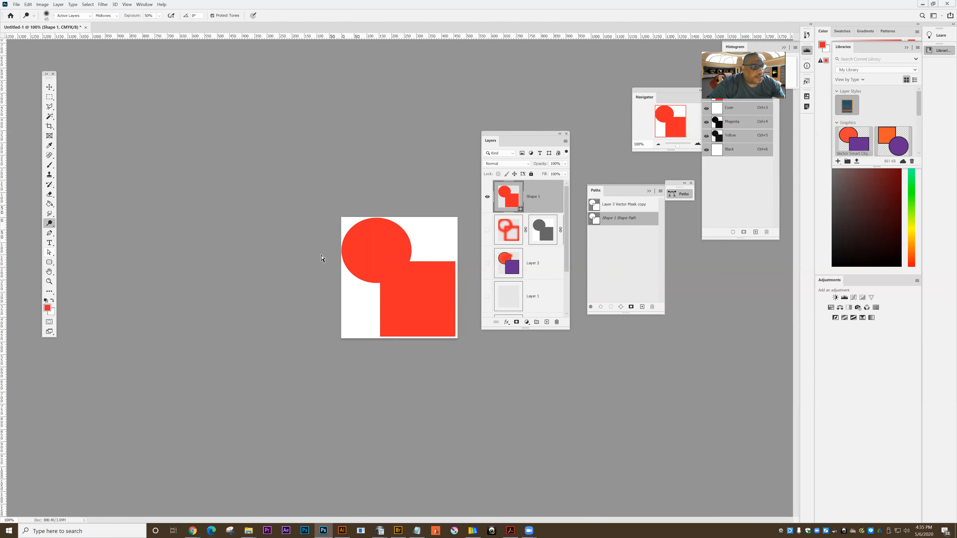
{"action": "left_click", "coordinate": [348, 258]}
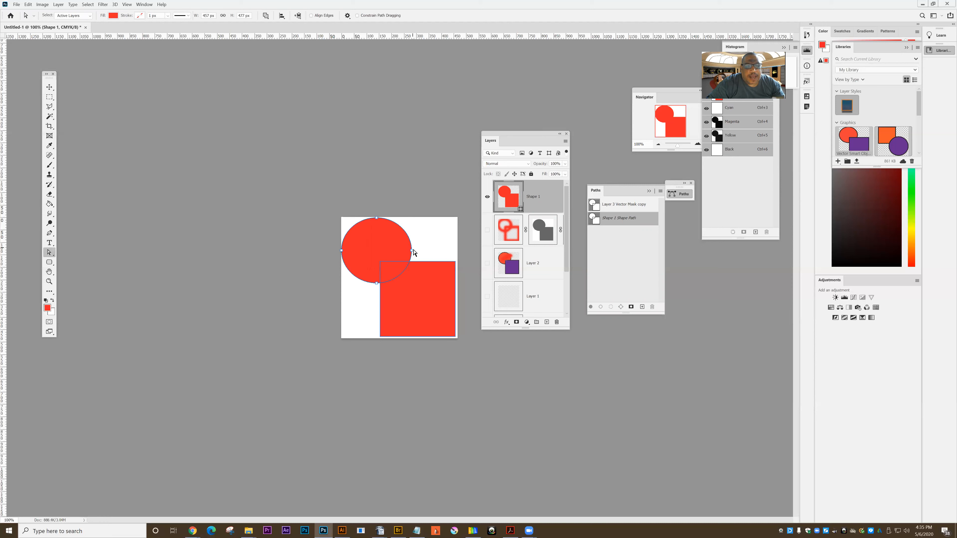
{"action": "key", "text": "shift+Right"}
{"action": "key", "text": "shift+Right"}
{"action": "key", "text": "shift+Right"}
{"action": "key", "text": "shift+Right"}
{"action": "key", "text": "shift+Up"}
Move the square's upper-left anchor point down and left to skew the shape, then deselect the path.
{"action": "left_click", "coordinate": [411, 309]}
{"action": "left_click", "coordinate": [380, 260]}
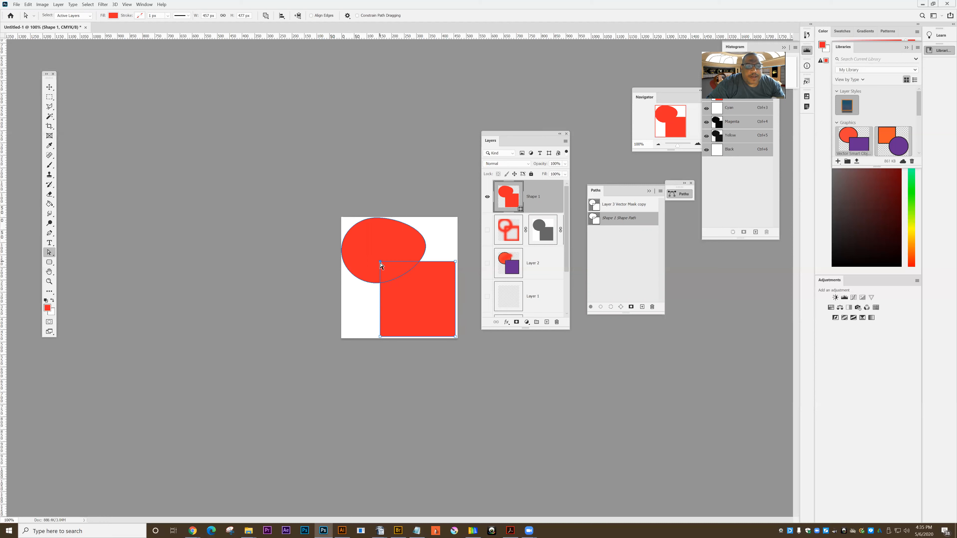
{"action": "left_click_drag", "start_coordinate": [349, 294], "coordinate": [350, 291]}
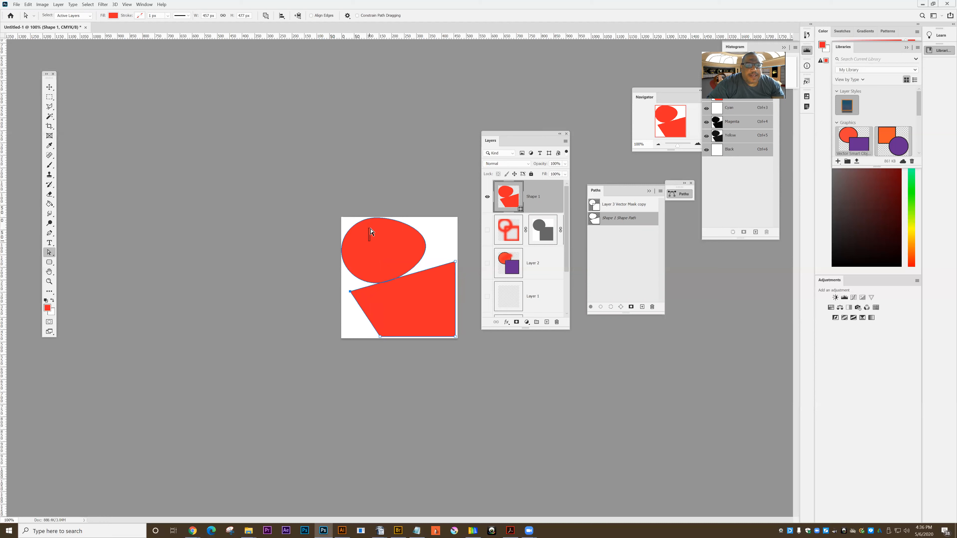
{"action": "key", "text": "Return"}
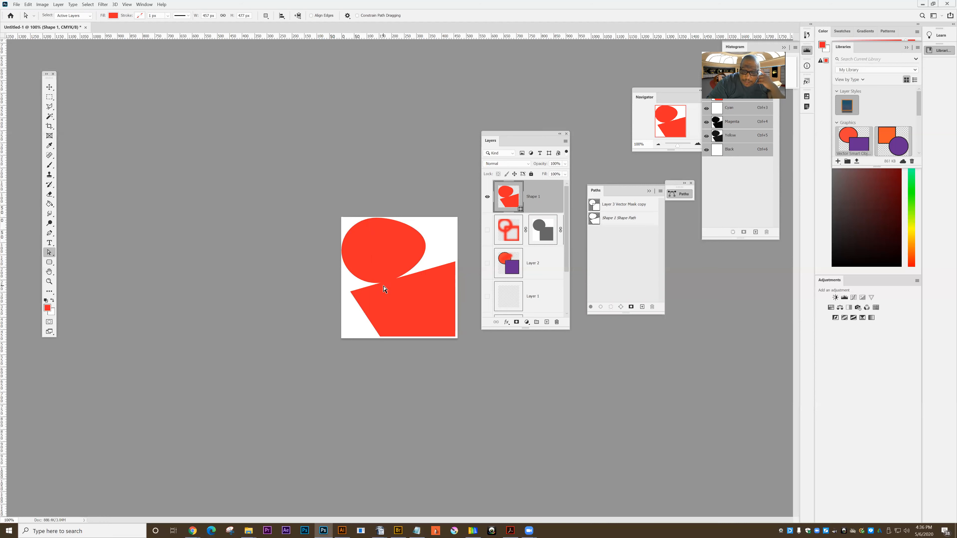